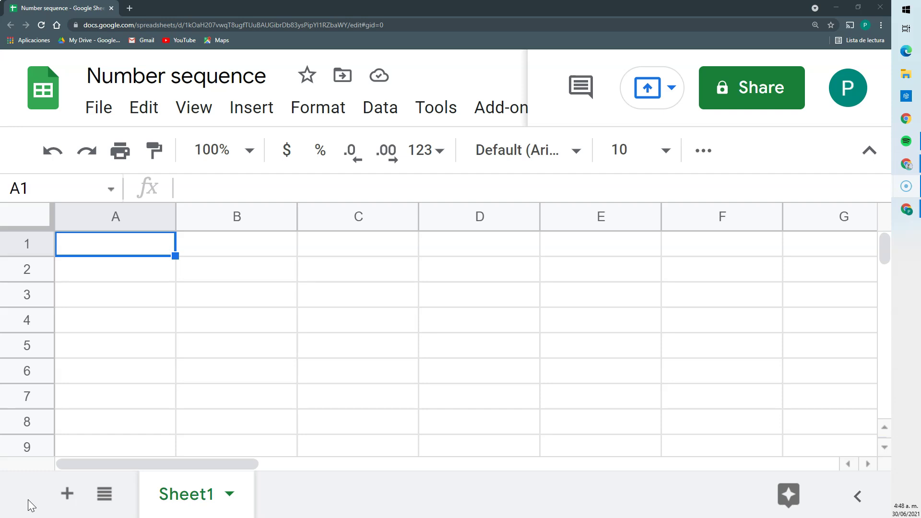
Step: Enter the heading REF in cell A1
click(115, 274)
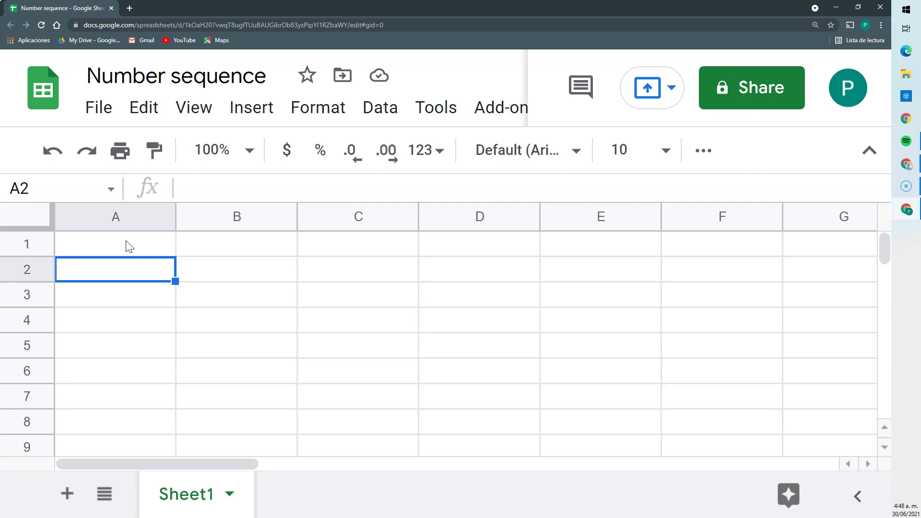
click(128, 246)
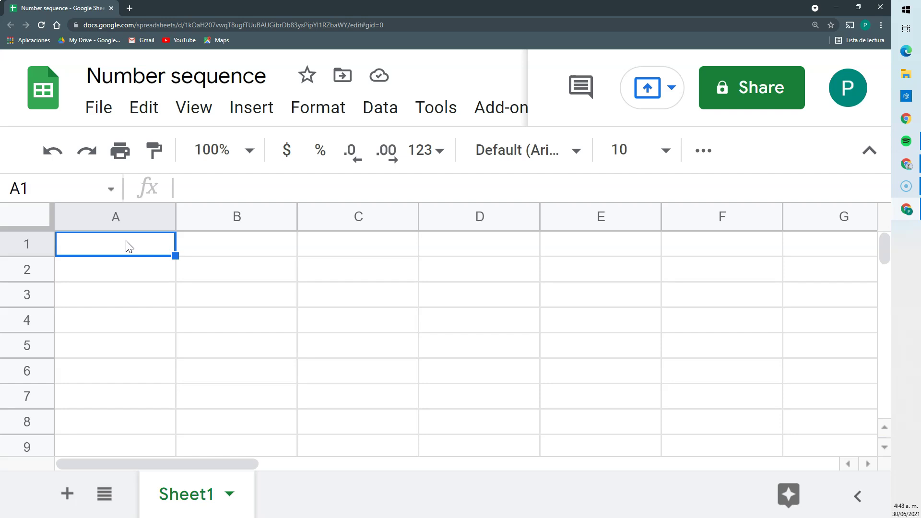
text(REF)
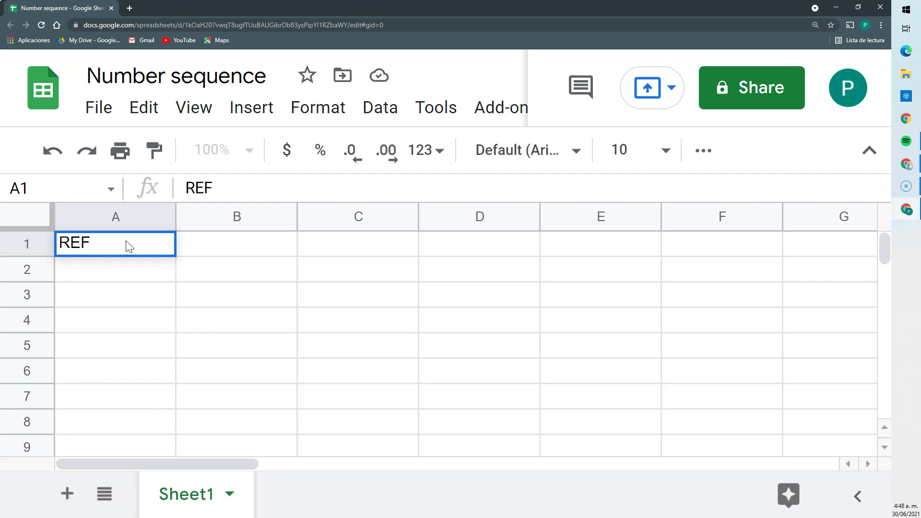
key(Return)
Step: Enter the numbers 1 to 7 one by one down column A, from A2 to A8
text(1)
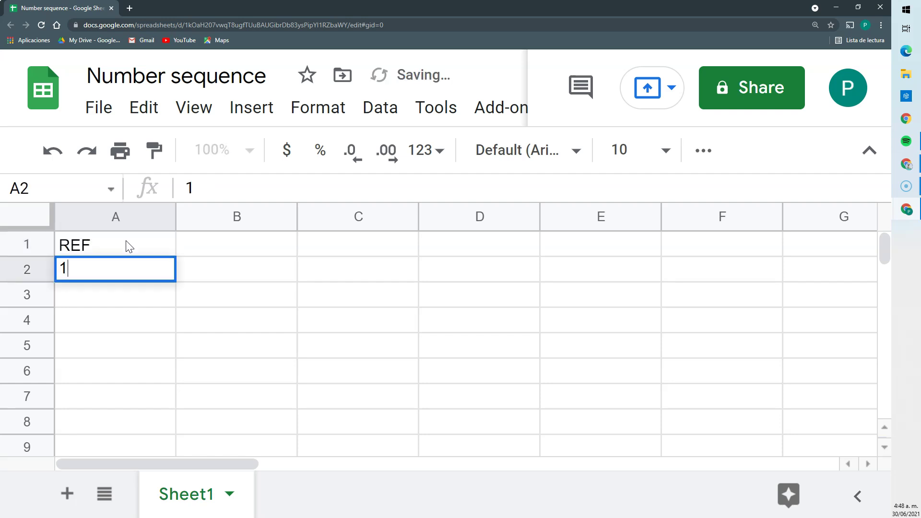
key(Return)
text(2)
key(Return)
text(3)
key(Return)
text(4)
key(Return)
text(5)
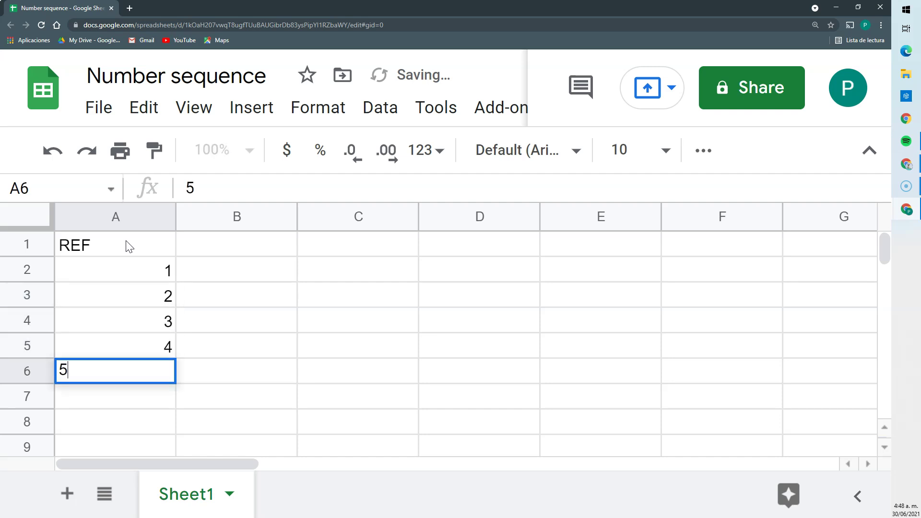
key(Return)
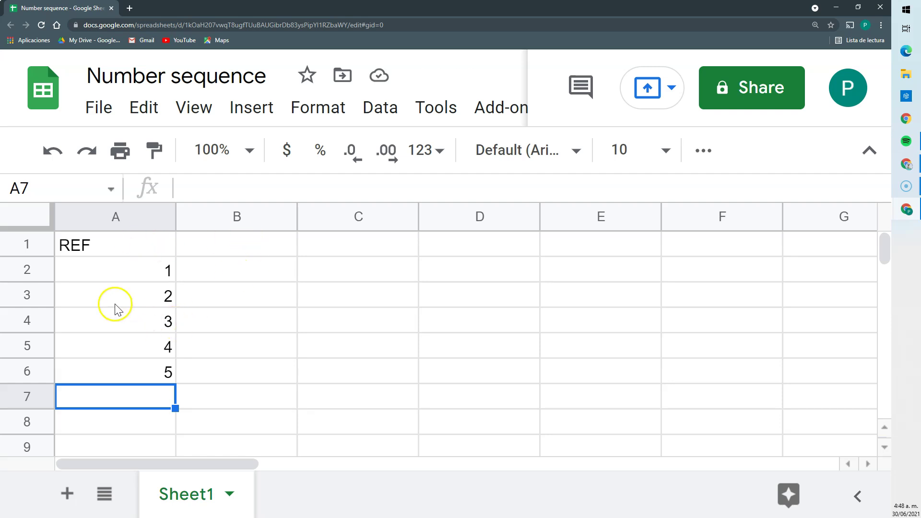
scroll(115, 307, down, 1)
text(6)
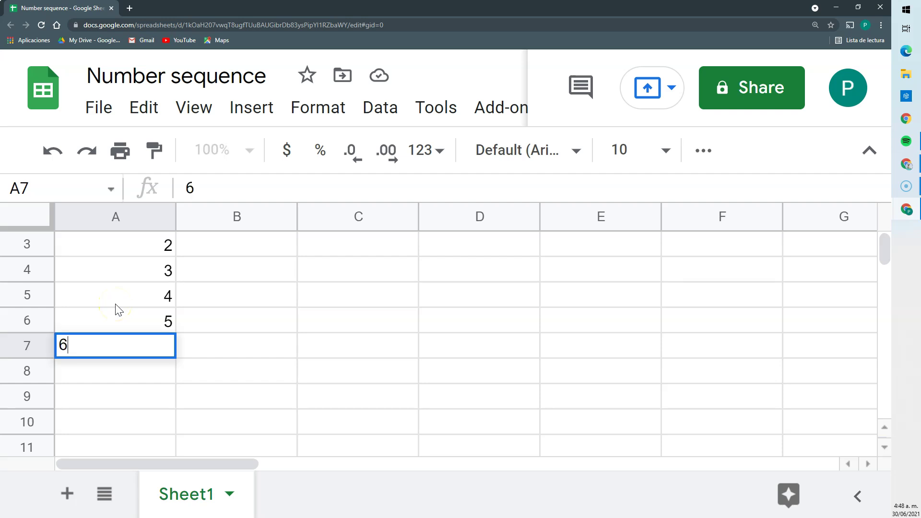
key(Return)
text(7)
click(163, 381)
scroll(164, 381, up, 1)
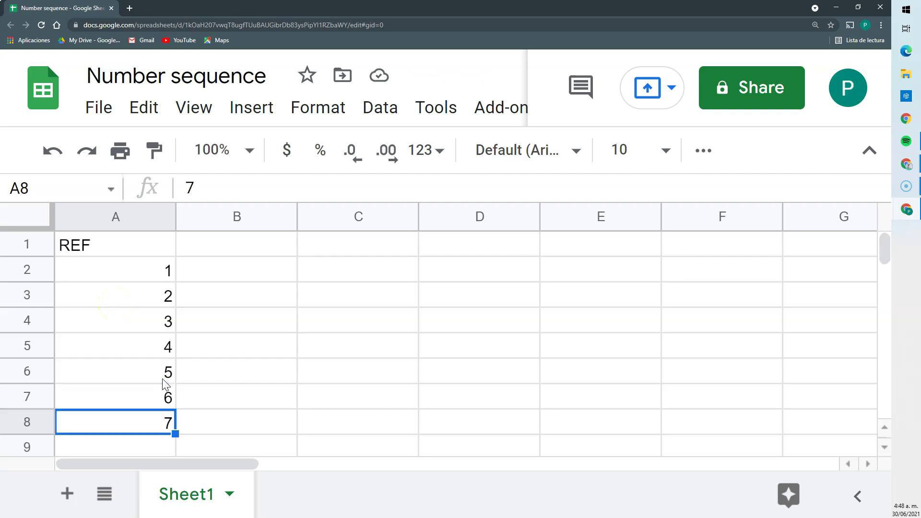
Step: Clear the numbers in A4:A8, leaving only the first two values of the sequence
click(148, 322)
drag(148, 320, 155, 415)
key(Delete)
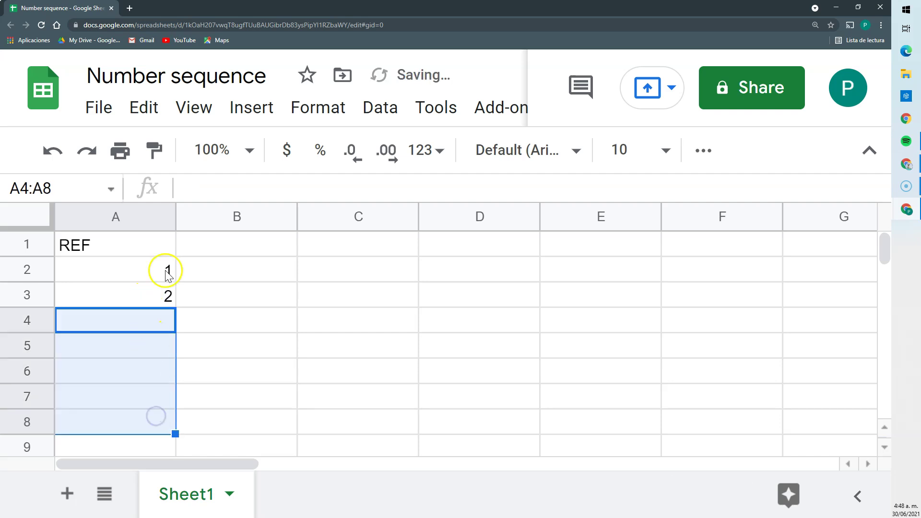
Step: Widen column A slightly and extend the 1, 2 series in A2:A3 down to row 15 with autofill
drag(177, 221, 196, 225)
drag(166, 269, 168, 294)
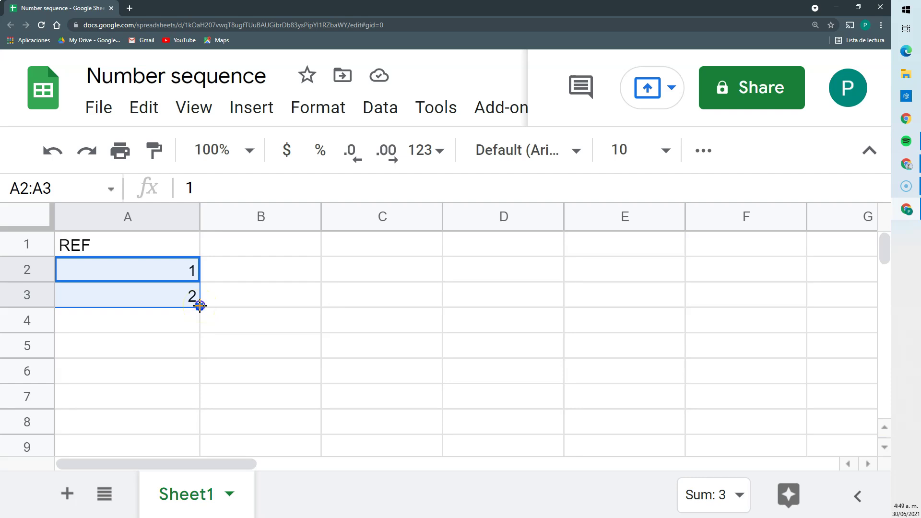
drag(199, 305, 200, 398)
scroll(201, 398, up, 4)
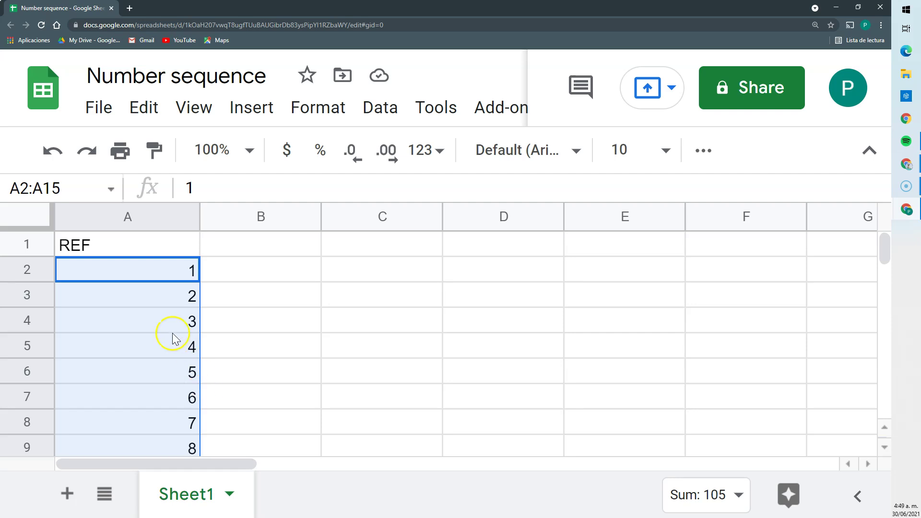
Step: Enter 2 in A2 and 4 in A3, and autofill this even-number series down to A15
click(185, 276)
text(2)
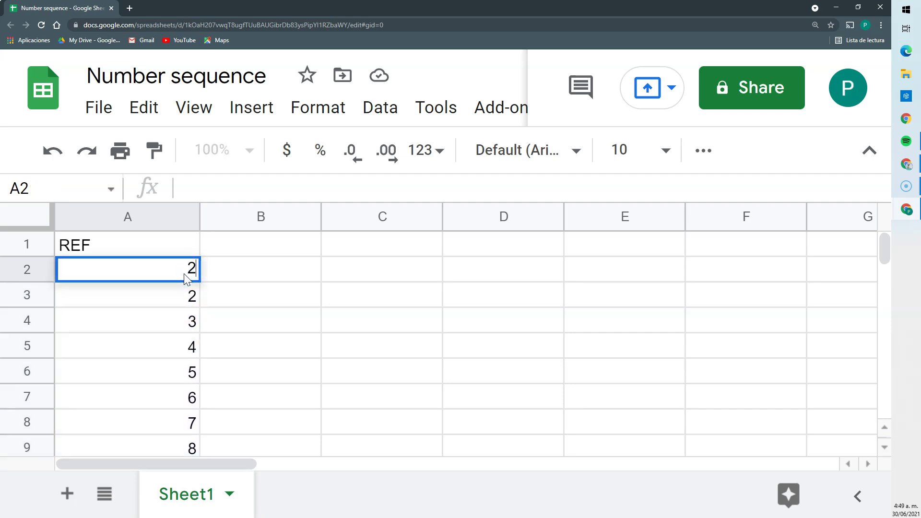
key(Return)
text(4)
key(Return)
drag(185, 277, 195, 304)
scroll(175, 369, up, 4)
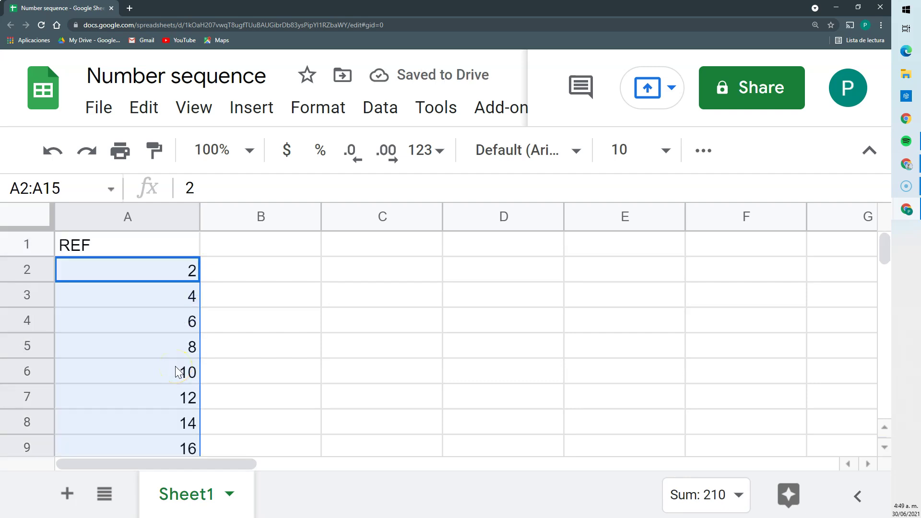
Step: Narrow column A slightly and clear all numbers in A2:A15
mouse_move(200, 217)
mouse_down()
mouse_move(102, 216)
mouse_move(190, 214)
mouse_up()
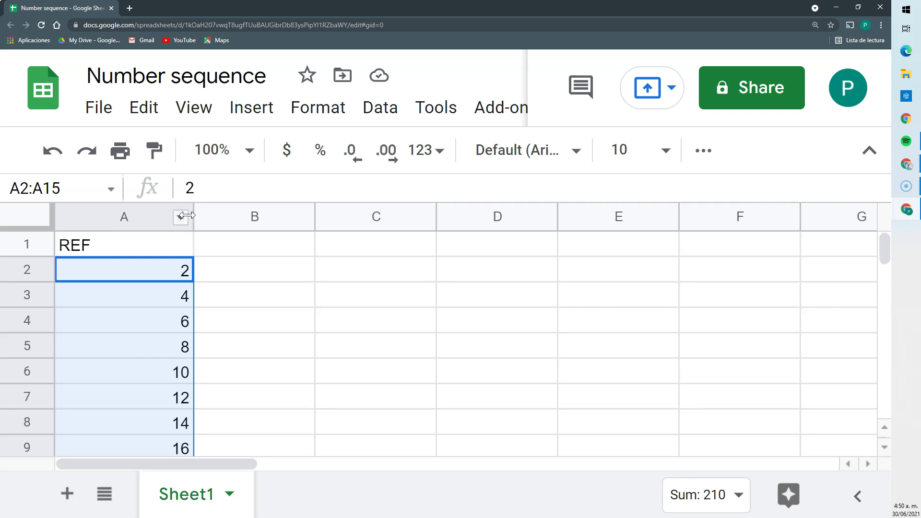
key(Delete)
click(183, 267)
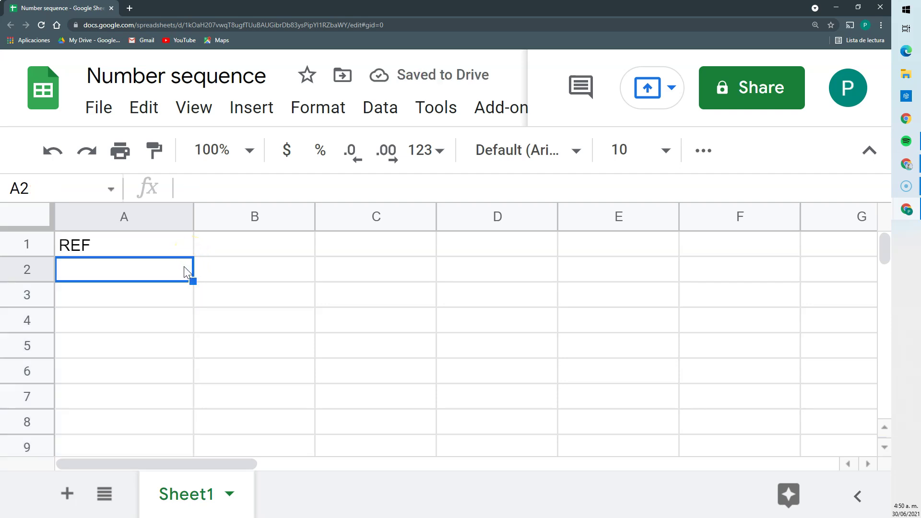
Step: Enter the heading NAME in cell B1
click(224, 250)
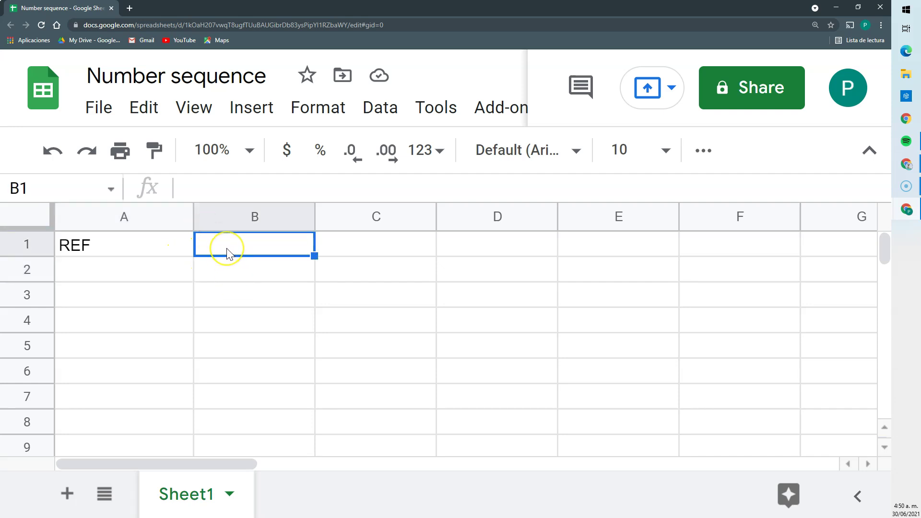
text(n)
key(BackSpace)
text(NAME)
key(Return)
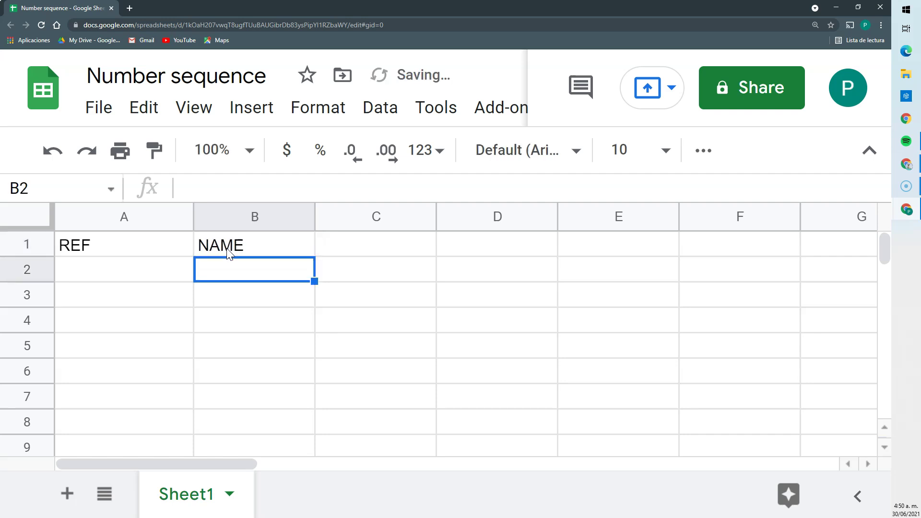
Step: Enter four people's first names in B2:B5 under the NAME heading
text(j)
key(BackSpace)
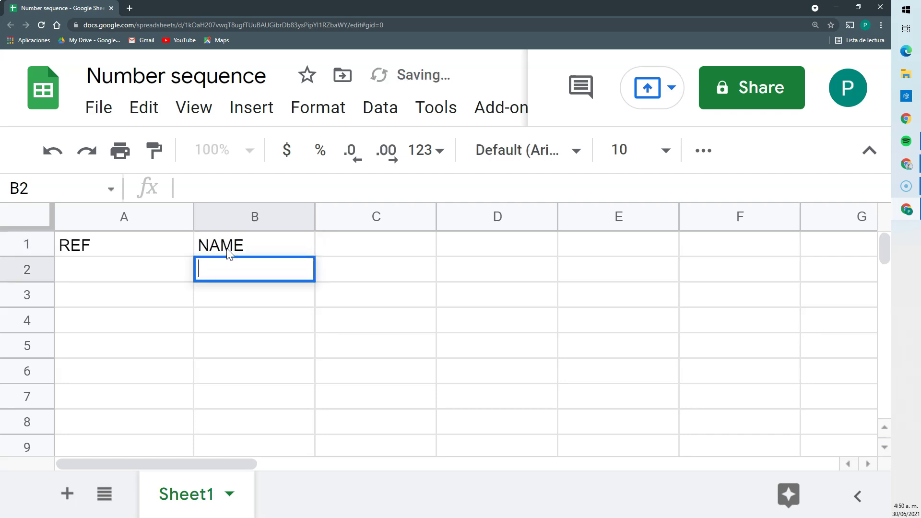
text(Juan)
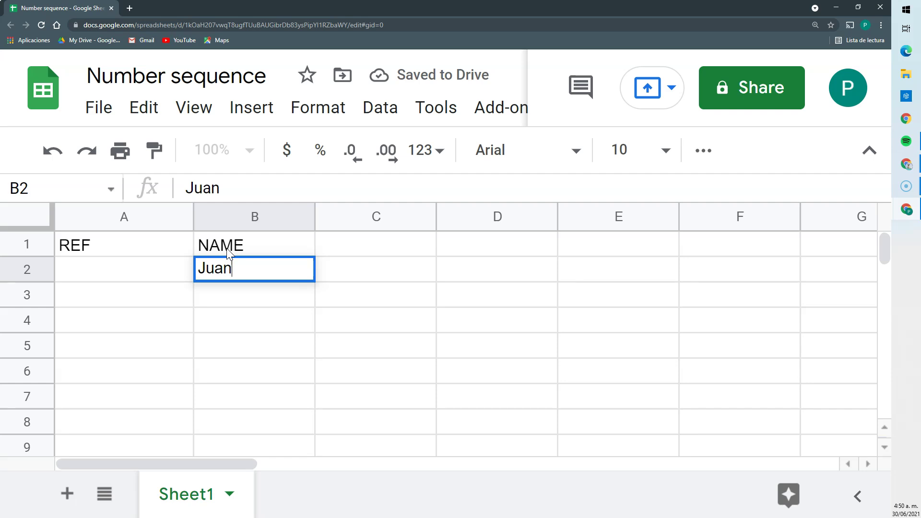
key(Return)
text(Mark)
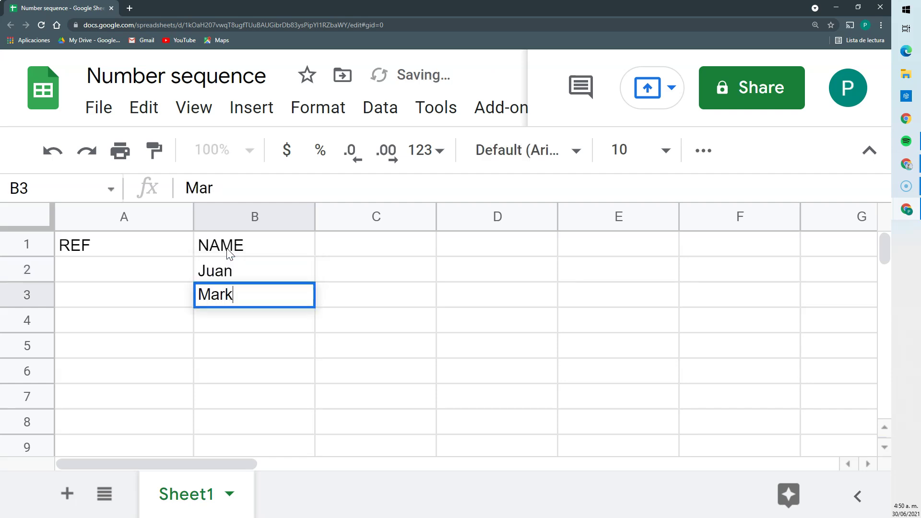
key(Return)
text(Steve)
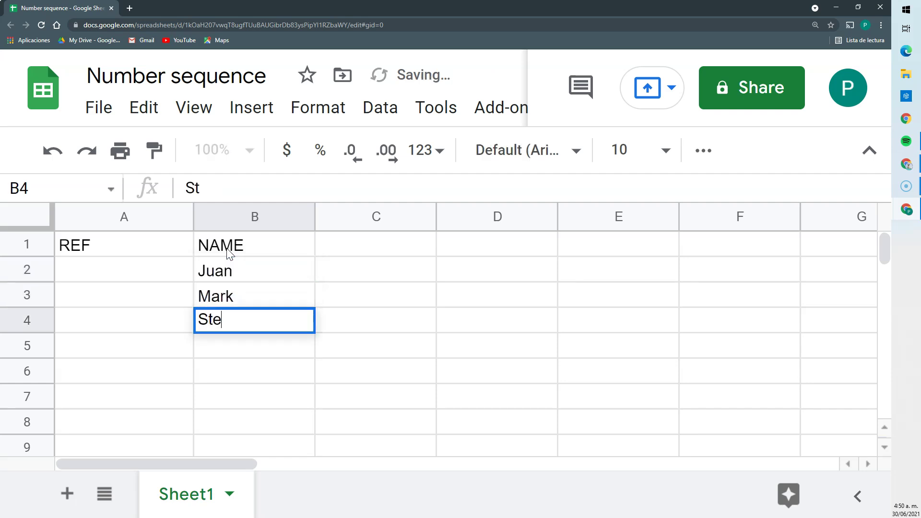
key(Return)
text(Maria)
key(Return)
Step: Number the four listed names by entering 1, 2, 3 and 4 manually in A2:A5
click(151, 276)
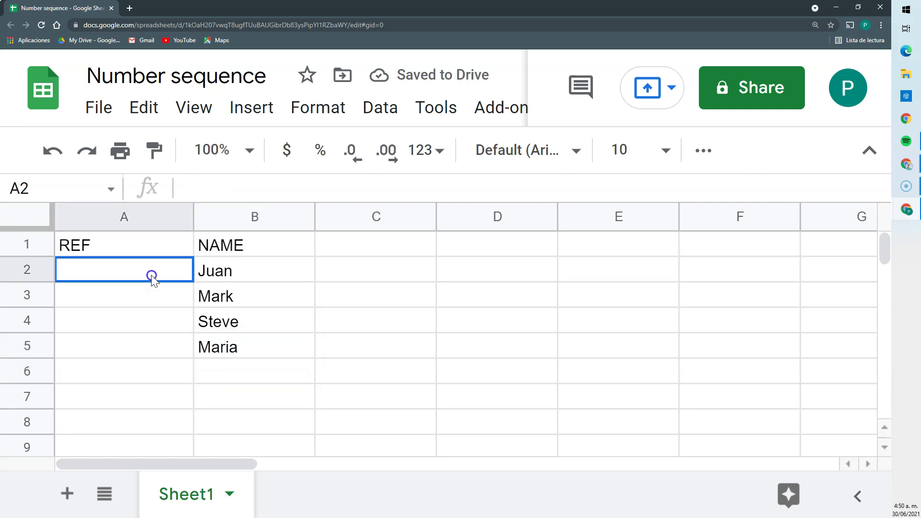
text(1)
click(156, 290)
text(2)
click(163, 320)
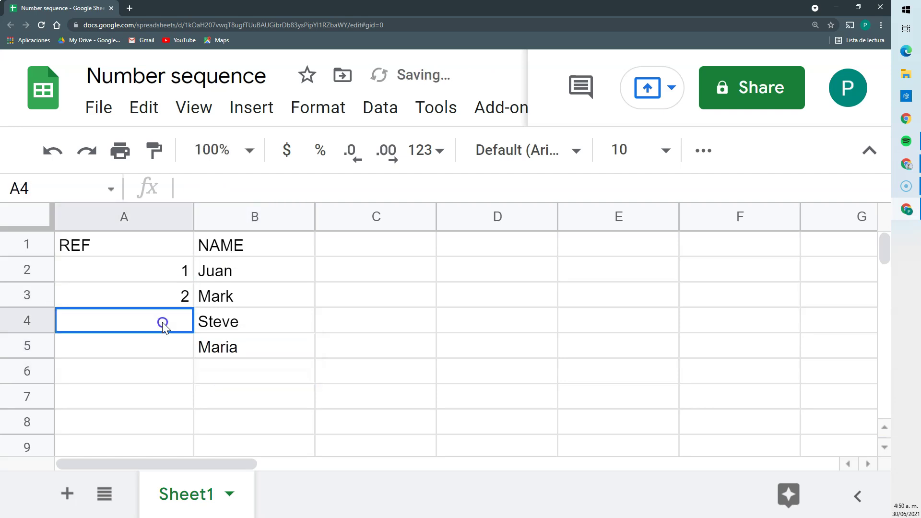
text(3)
click(163, 351)
text(4)
Step: Clear the manually entered reference numbers in A2:A5
drag(184, 270, 187, 350)
click(182, 321)
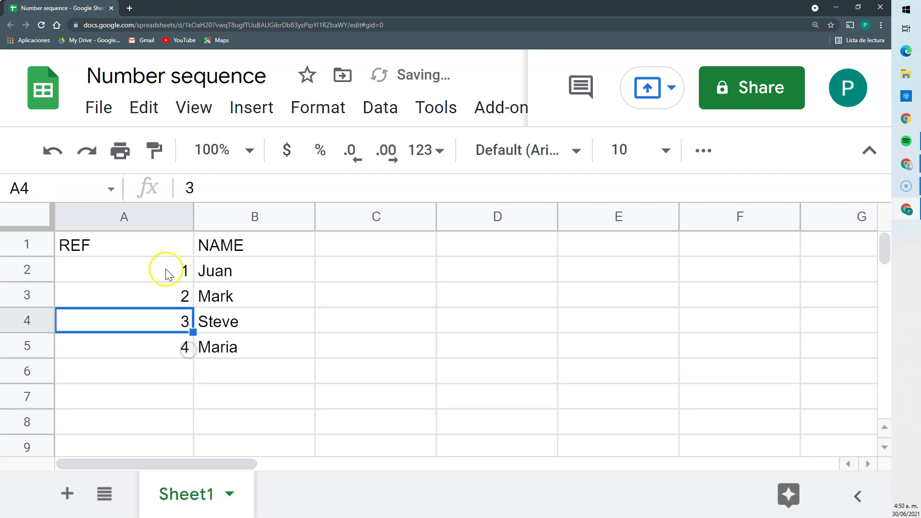
drag(167, 275, 182, 345)
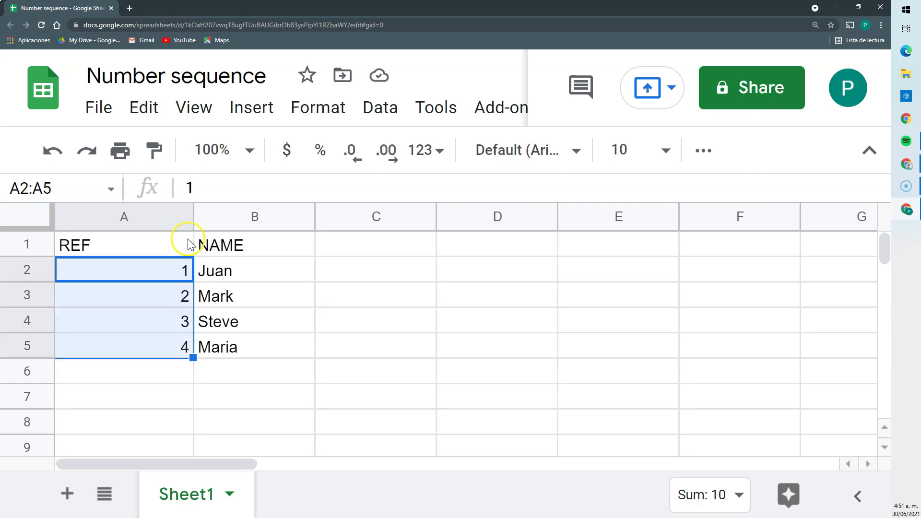
key(Delete)
Step: Number the four names with the formula =sequence(4) in A2, and inspect its argument in the finished formula
click(174, 266)
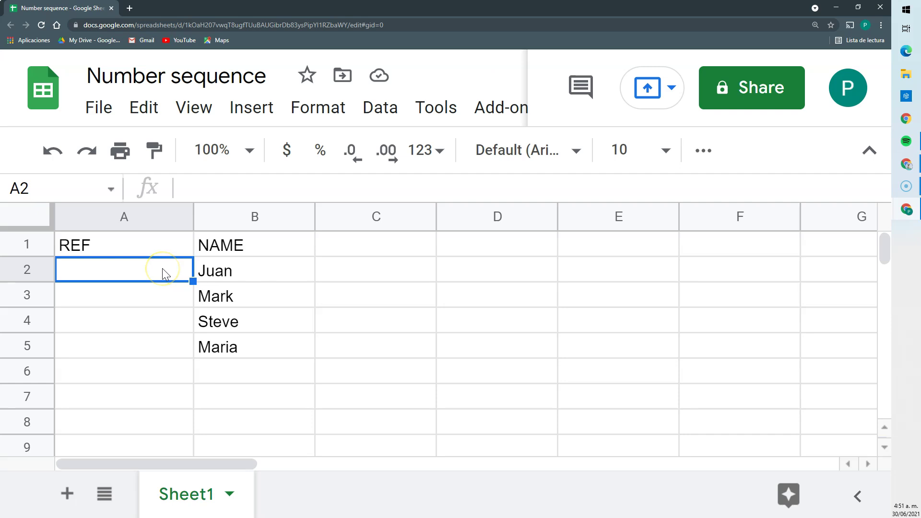
text(=sequence)
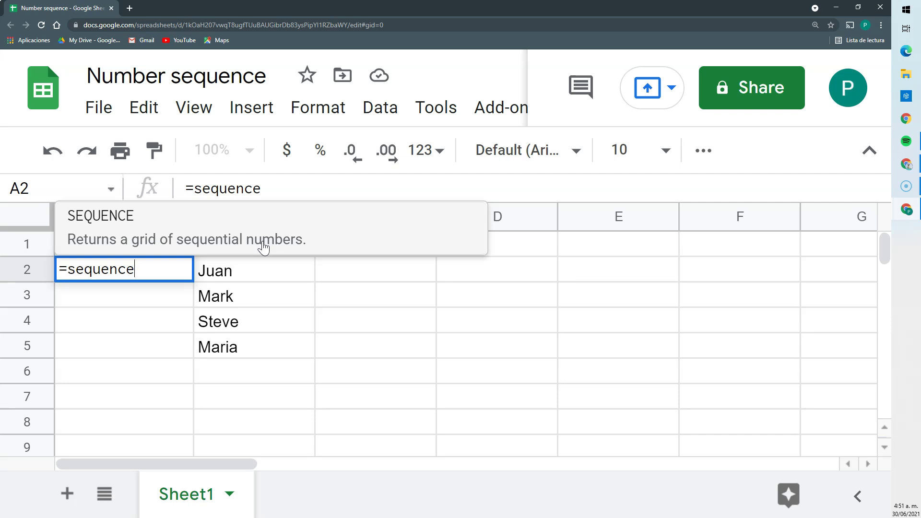
text((4)
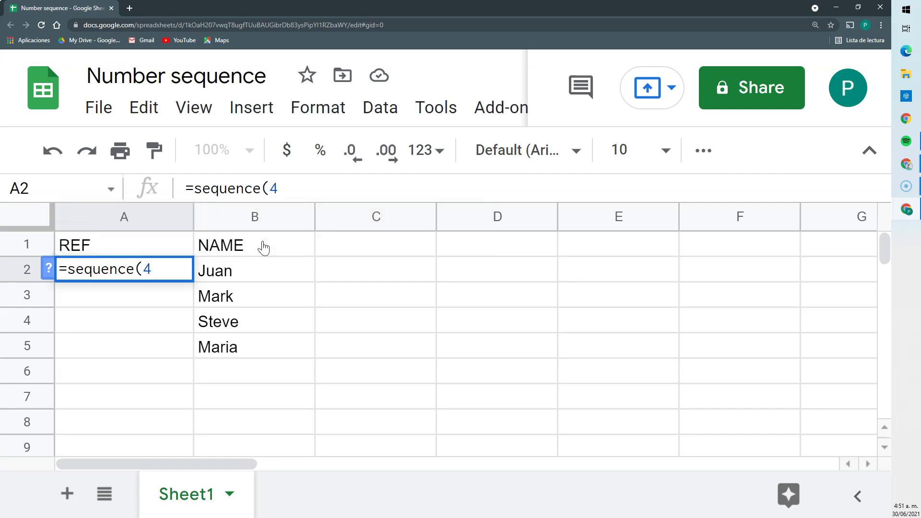
text())
key(Return)
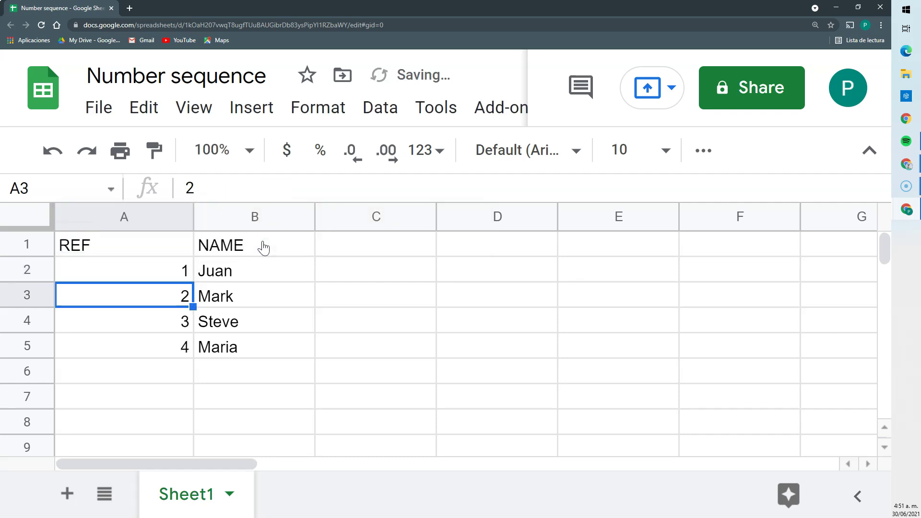
click(135, 276)
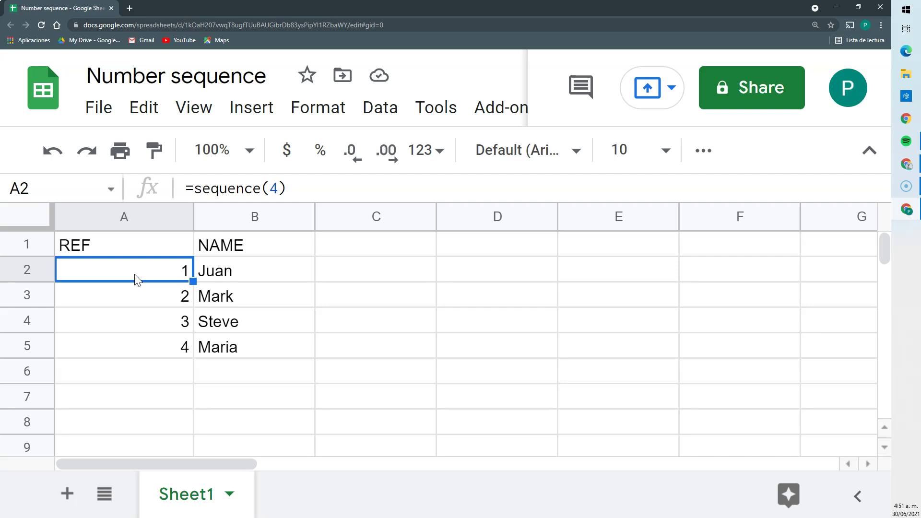
double_click(272, 188)
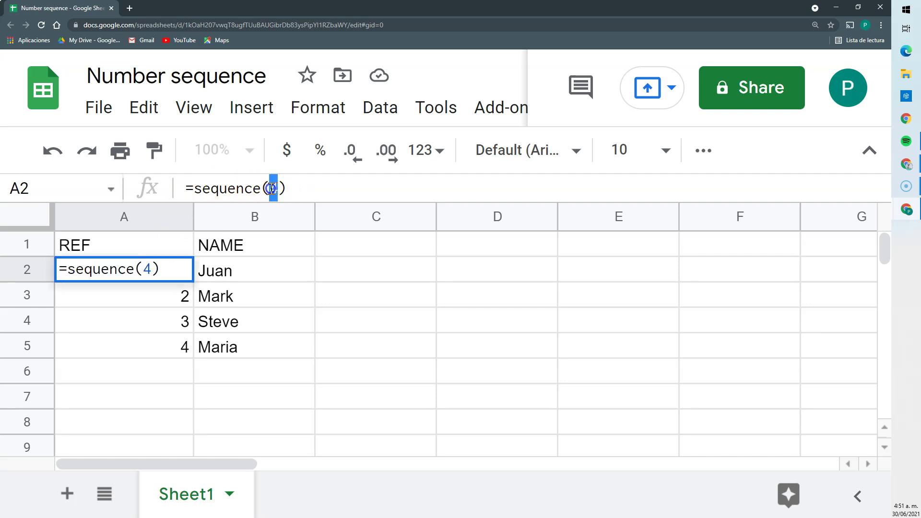
click(170, 306)
click(174, 270)
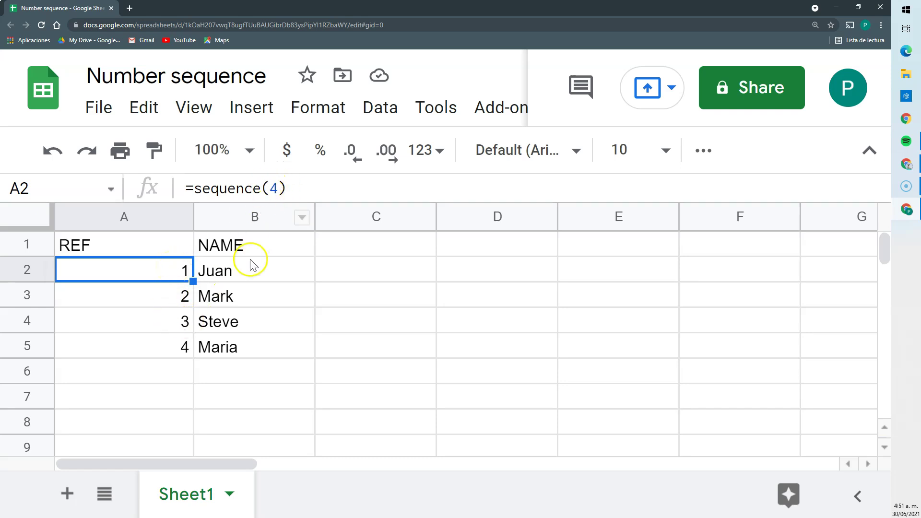
Step: Add two more first names to the NAME column in B6 and B7
click(254, 370)
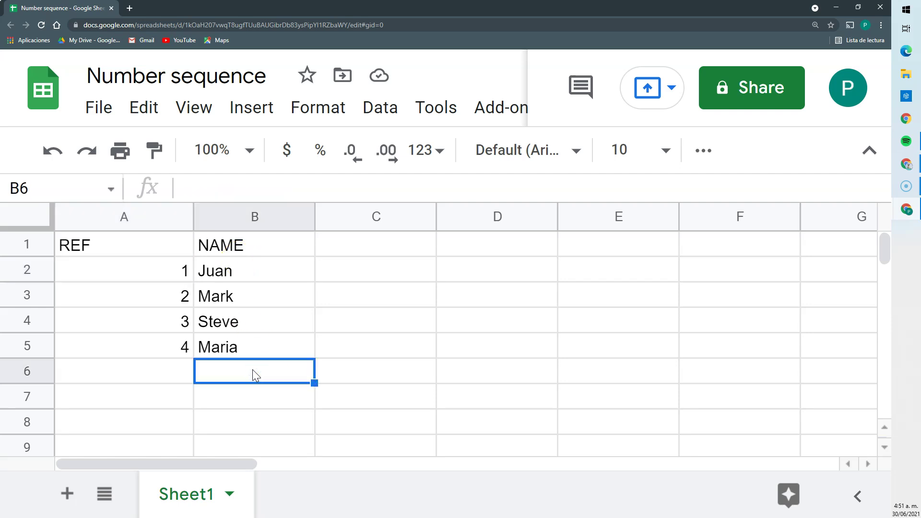
text(Pedro)
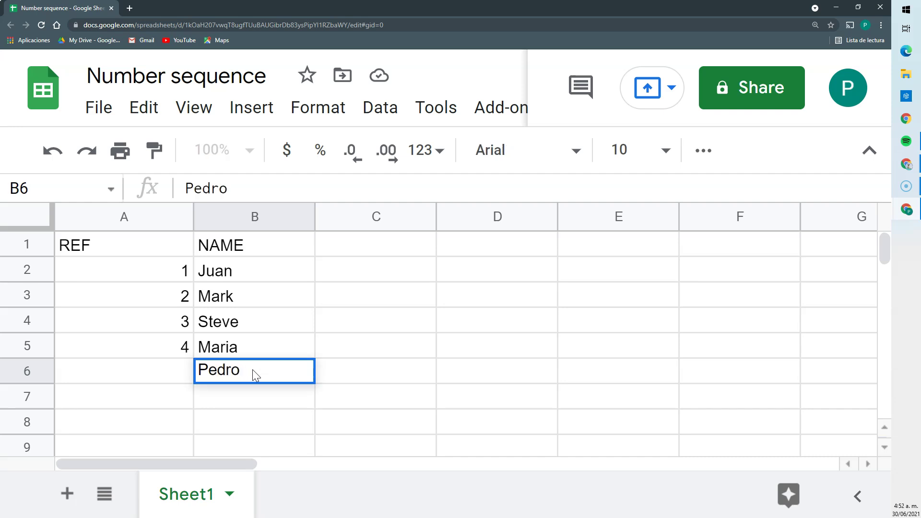
key(Return)
text(George)
key(Return)
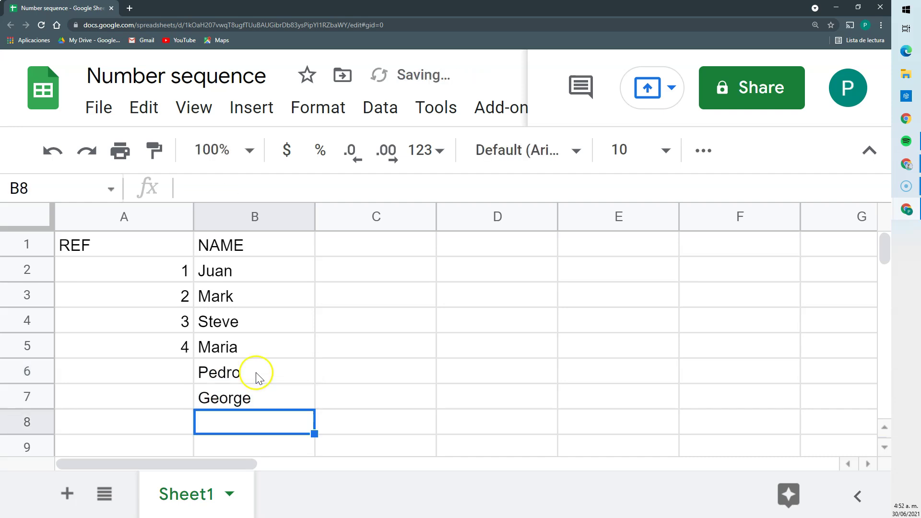
Step: Change the SEQUENCE argument in A2 to 6 so the reference numbers cover all six names
click(160, 278)
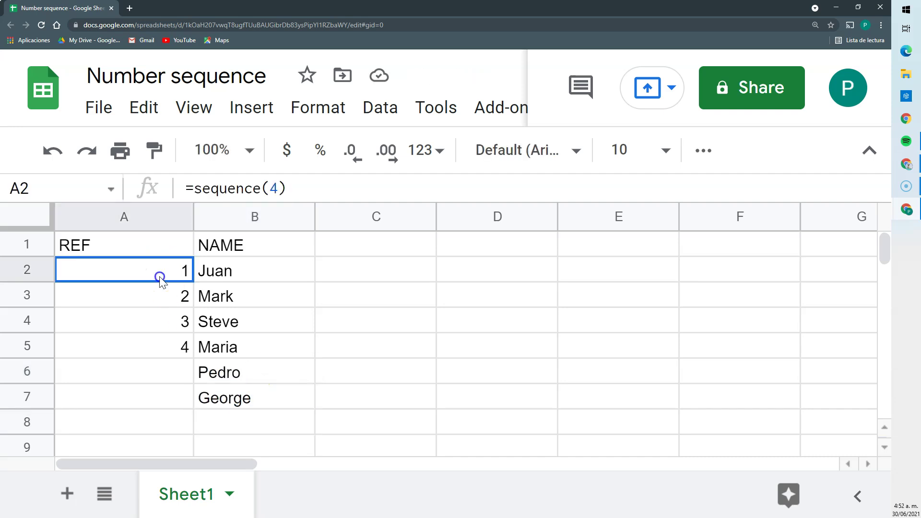
double_click(272, 188)
text(6)
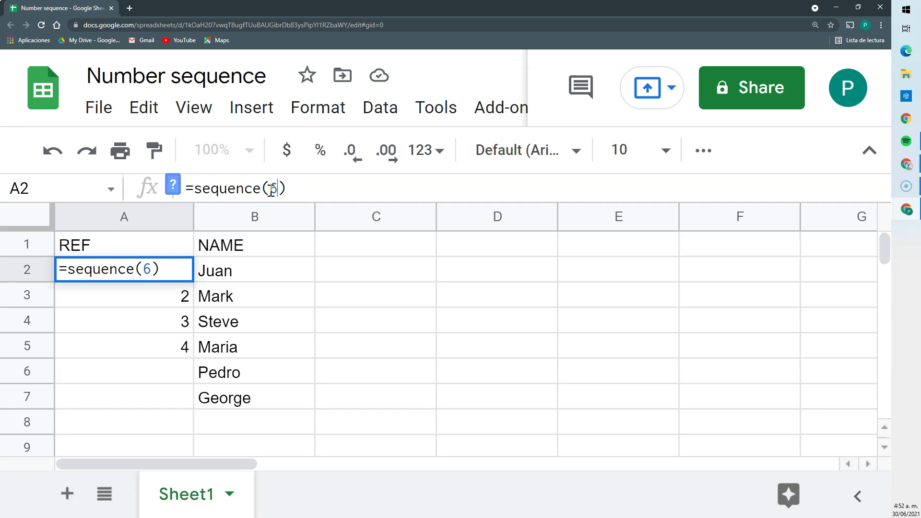
key(Return)
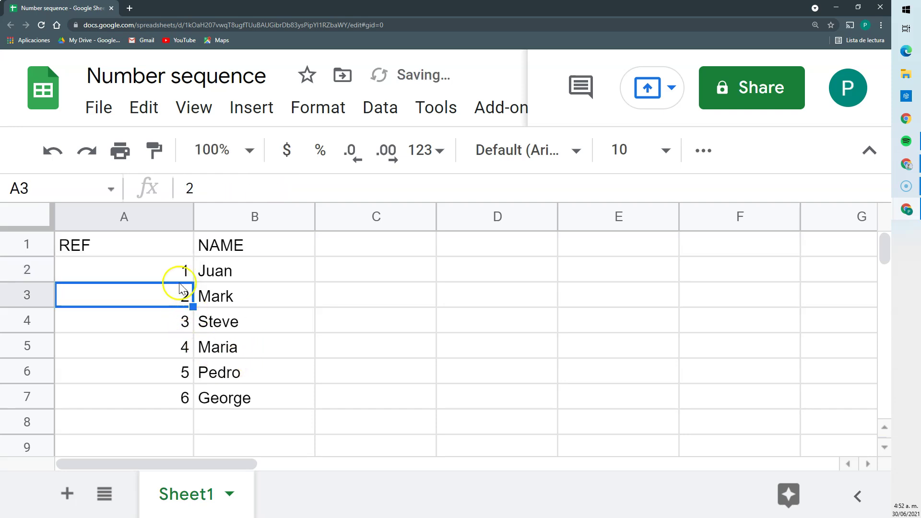
click(179, 345)
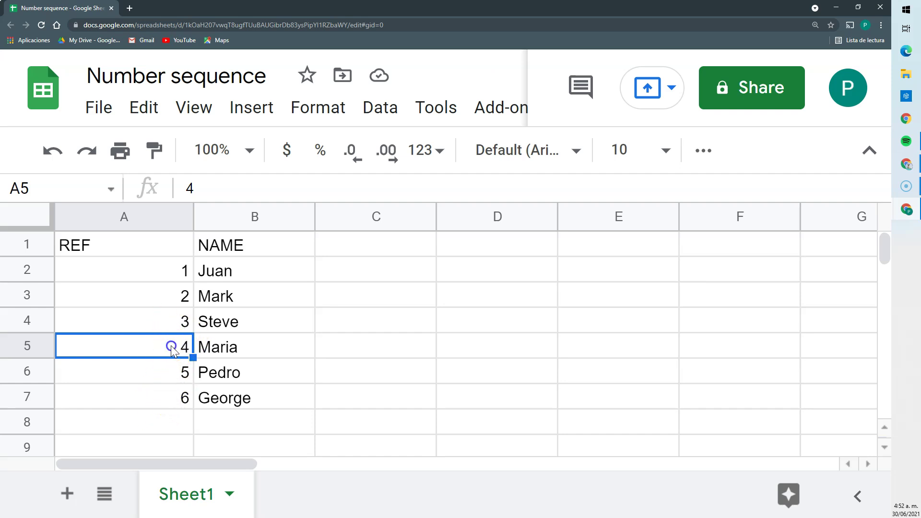
Step: Count the non-empty cells of the NAME column with the formula =counta(B:B) in C3
click(396, 298)
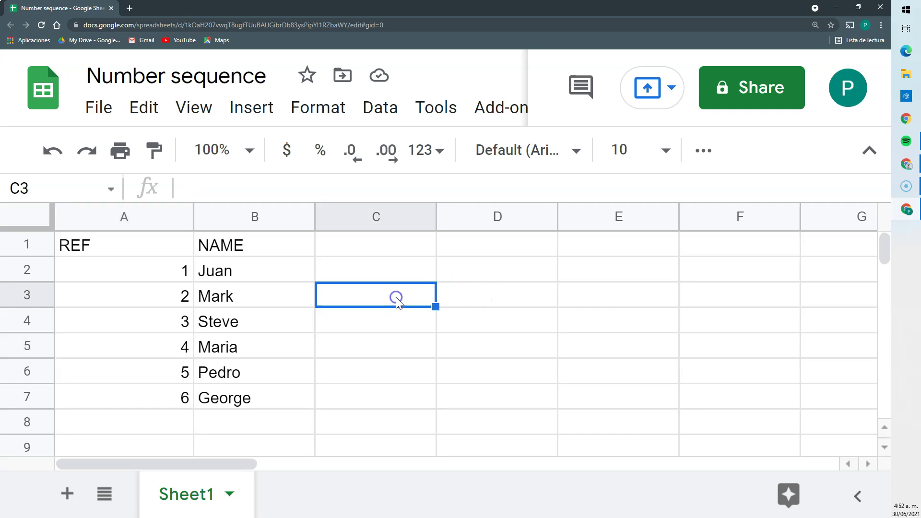
text(=cou)
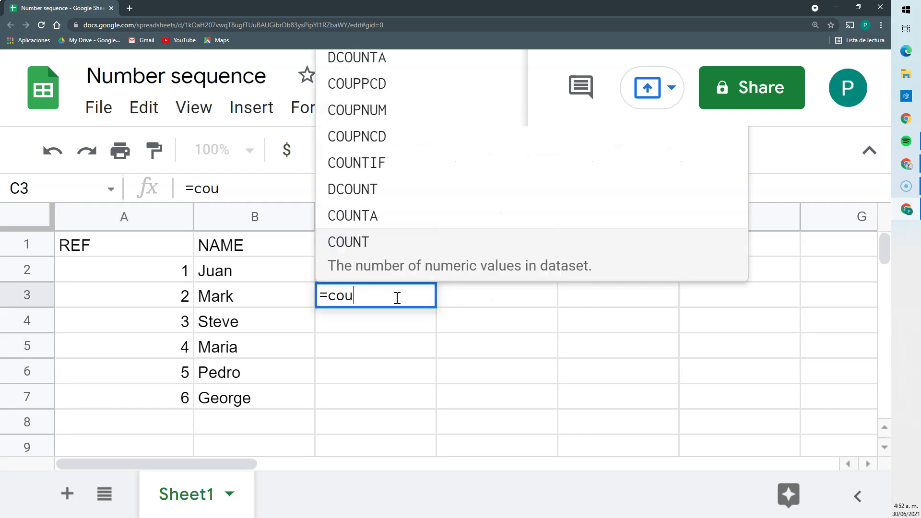
text(nta()
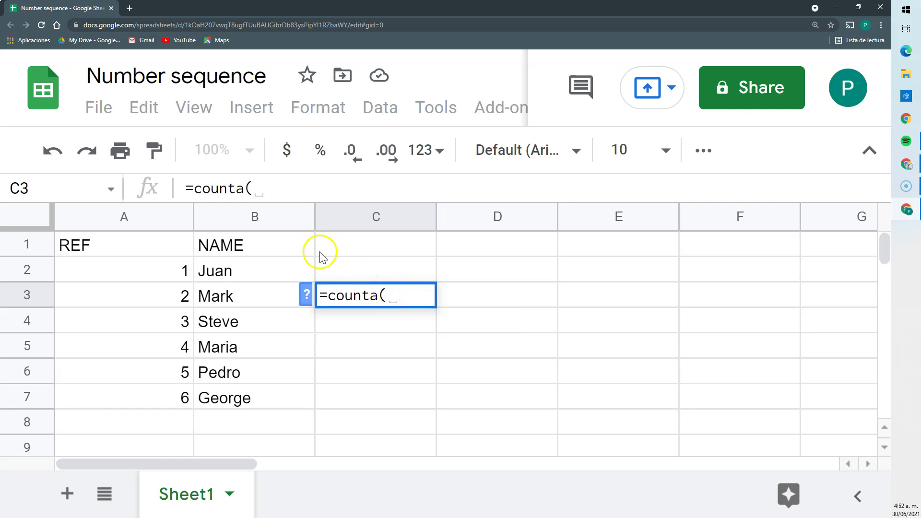
click(255, 219)
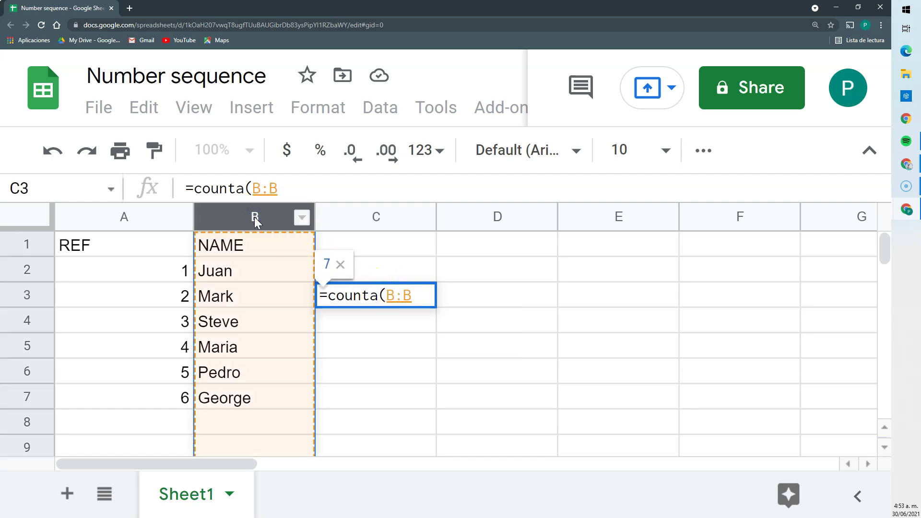
key(Return)
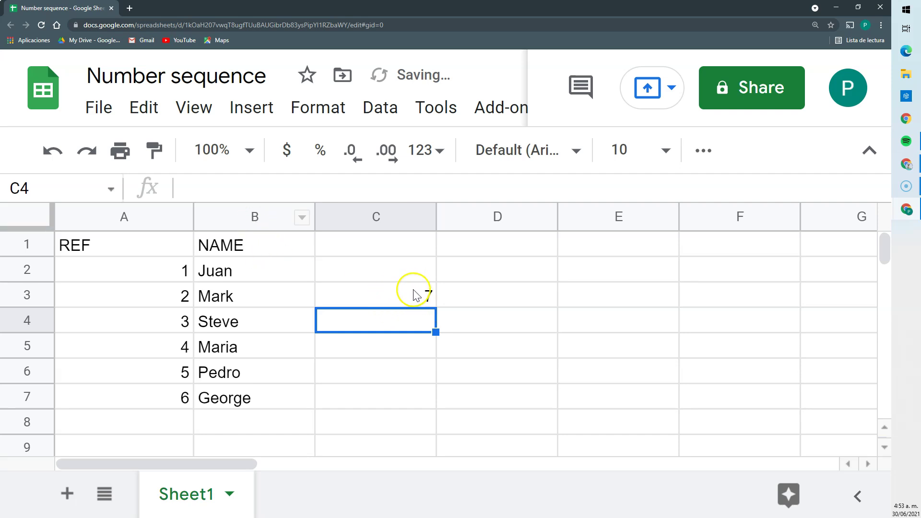
click(182, 399)
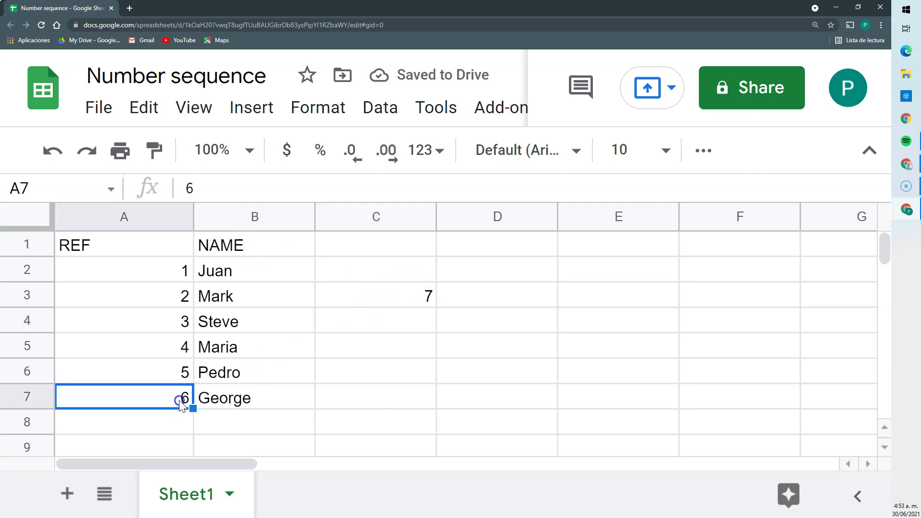
Step: Subtract 1 from the COUNTA formula in C3 to exclude the header, and compare it with the reference numbers and A2's formula
click(373, 296)
click(325, 185)
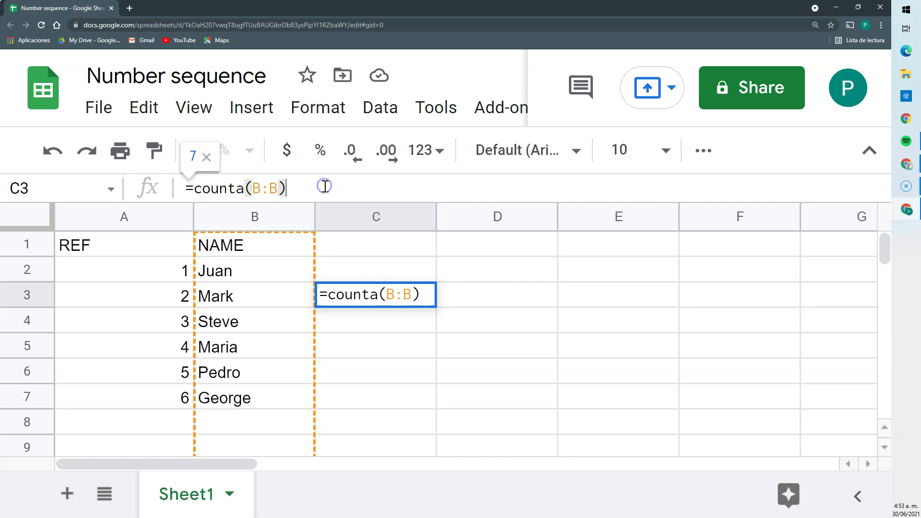
key(Return)
click(177, 396)
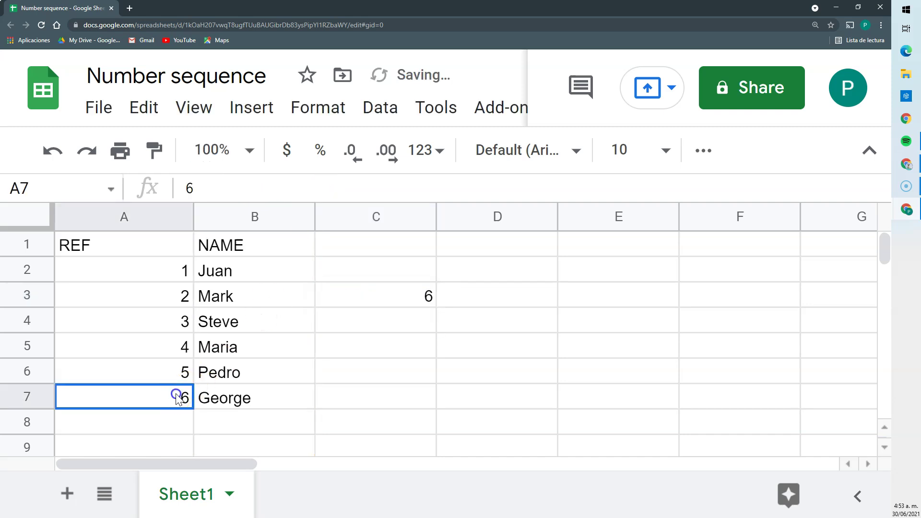
click(165, 270)
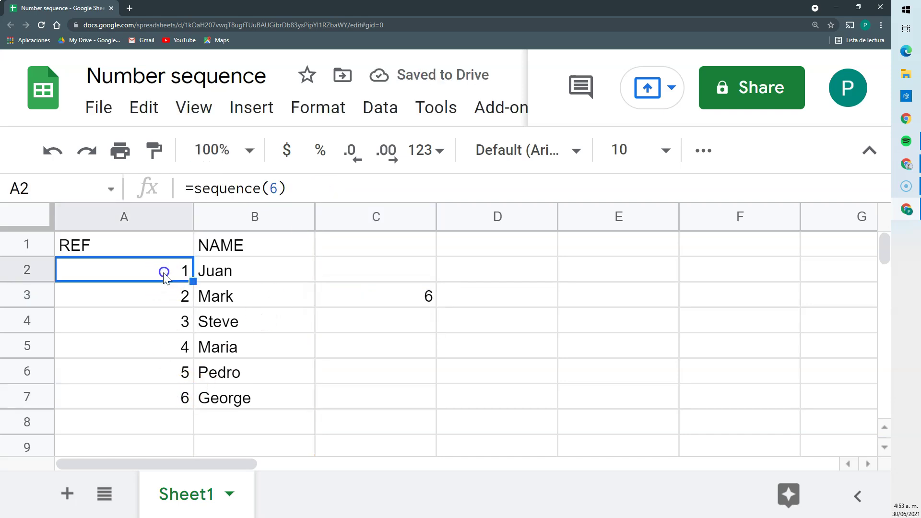
click(172, 351)
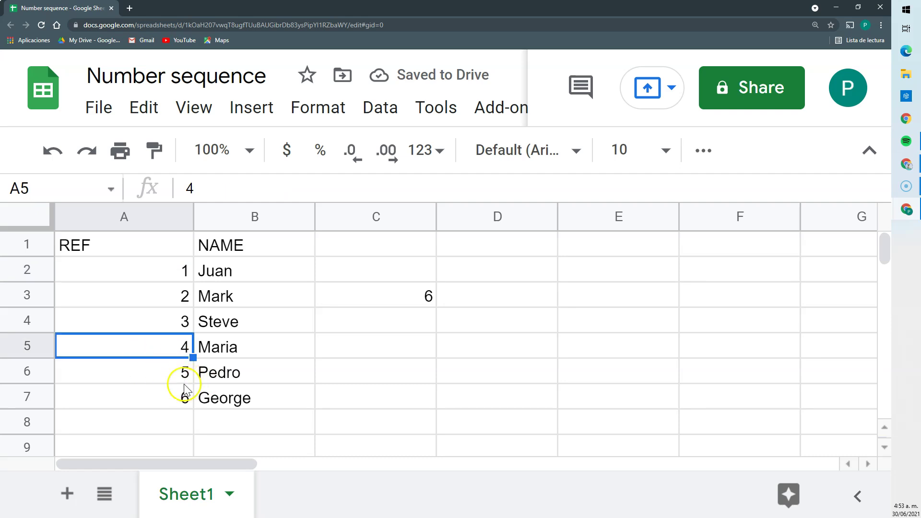
click(181, 270)
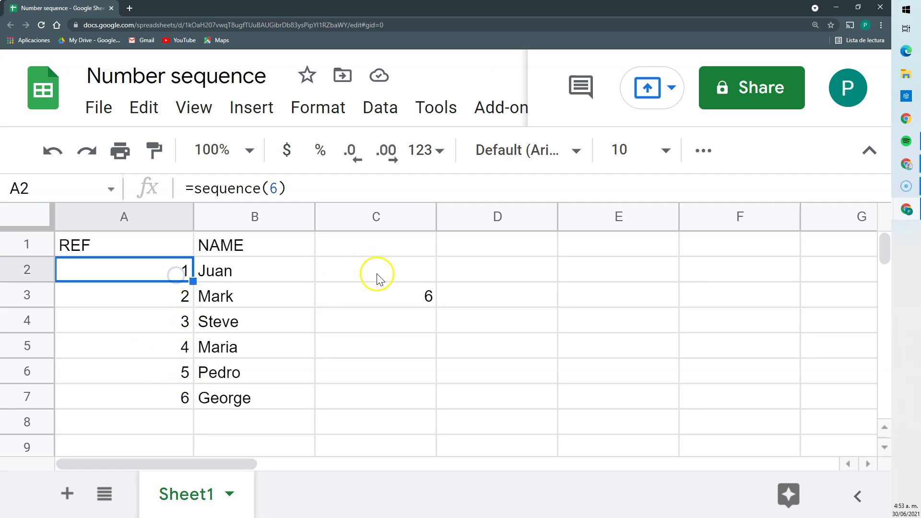
Step: Copy the expression counta(B:B)-1 from C3 and use it to replace the fixed row count in A2's SEQUENCE formula
click(400, 293)
drag(304, 192, 196, 188)
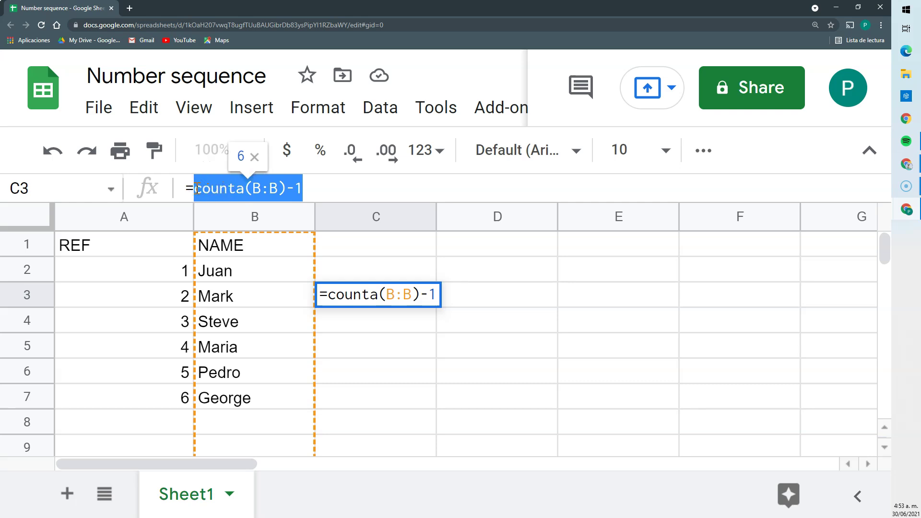
key(ctrl+c)
click(181, 270)
double_click(277, 188)
key(ctrl+v)
key(Return)
Step: Clear the helper count formula from C3 and zoom the page out two levels
click(369, 307)
key(Delete)
key(ctrl+minus)
key(ctrl+minus)
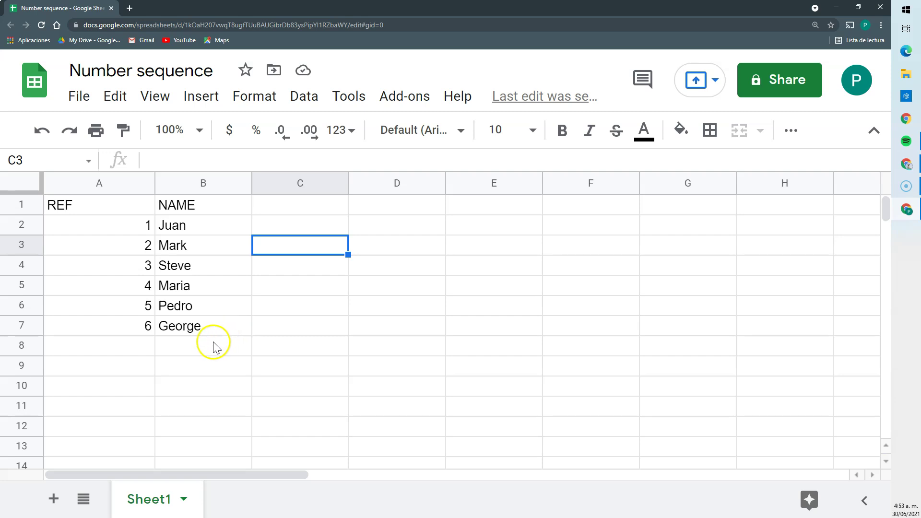
Step: Add another first name to the NAME column in B8 to test the automatic numbering
click(213, 344)
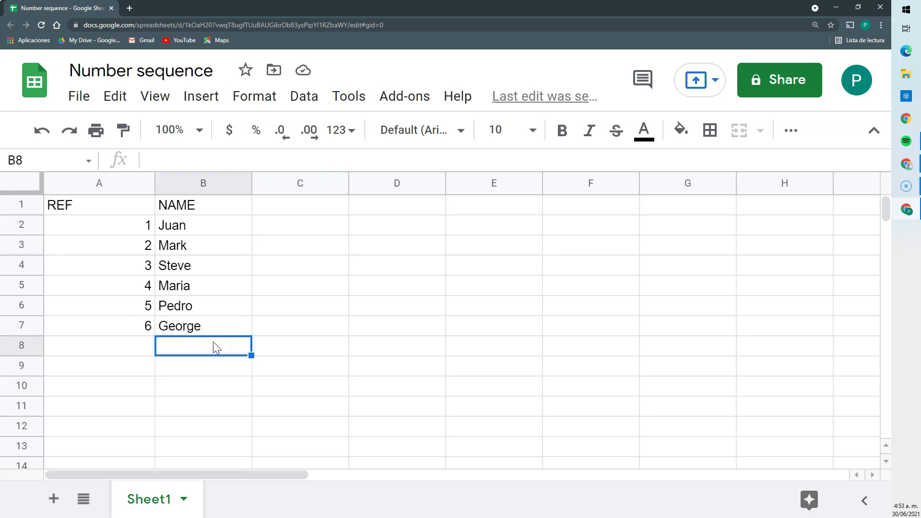
text(Ca)
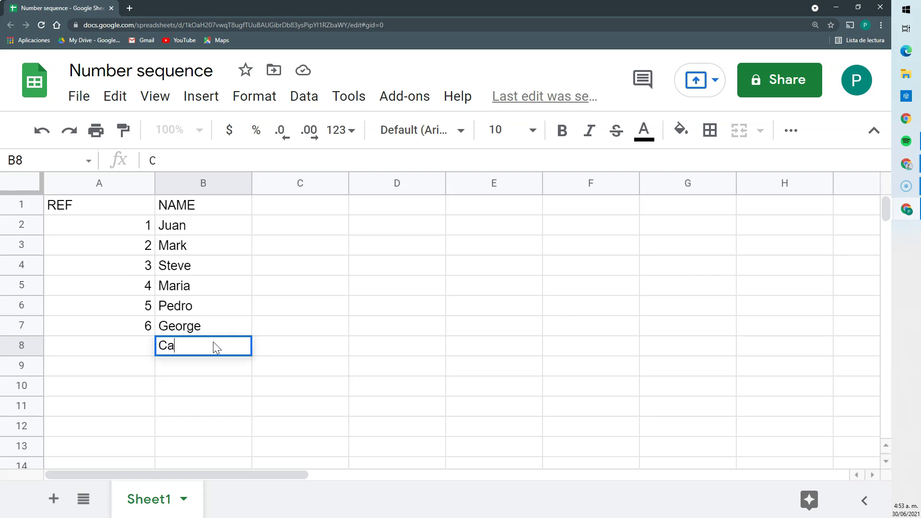
text(rolina)
key(Return)
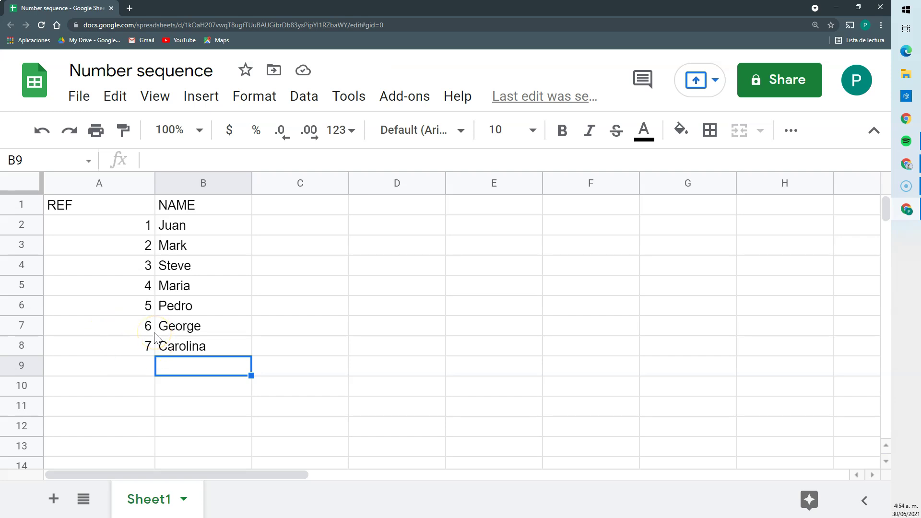
Step: Extend A2's SEQUENCE formula with 1 column and a start value of 5, closing the function help
click(118, 229)
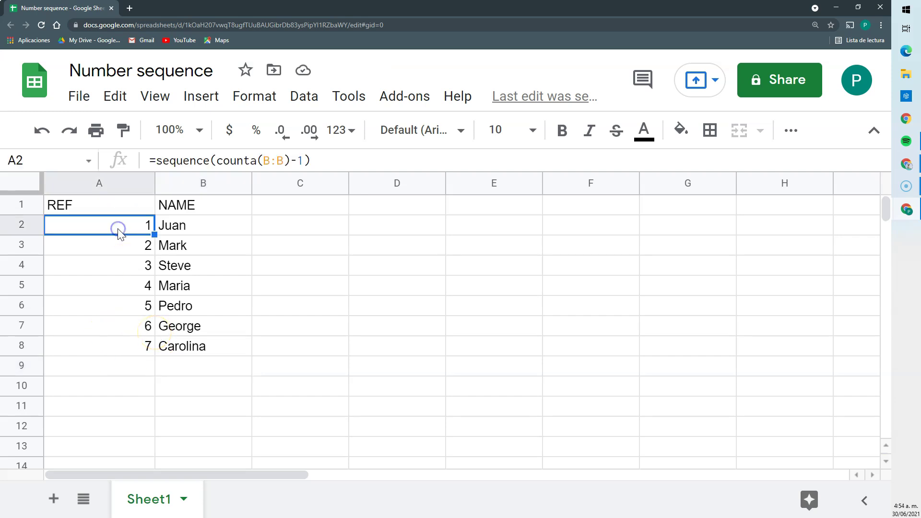
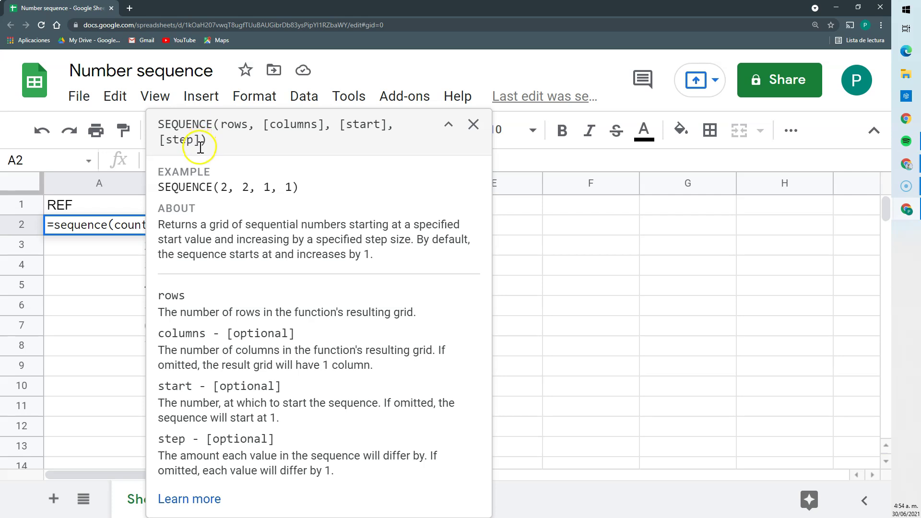
key(Return)
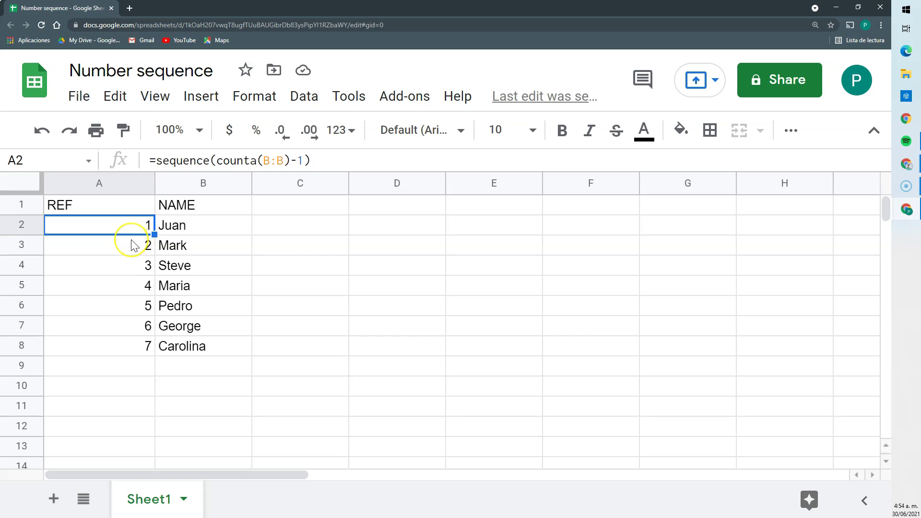
click(306, 160)
click(472, 124)
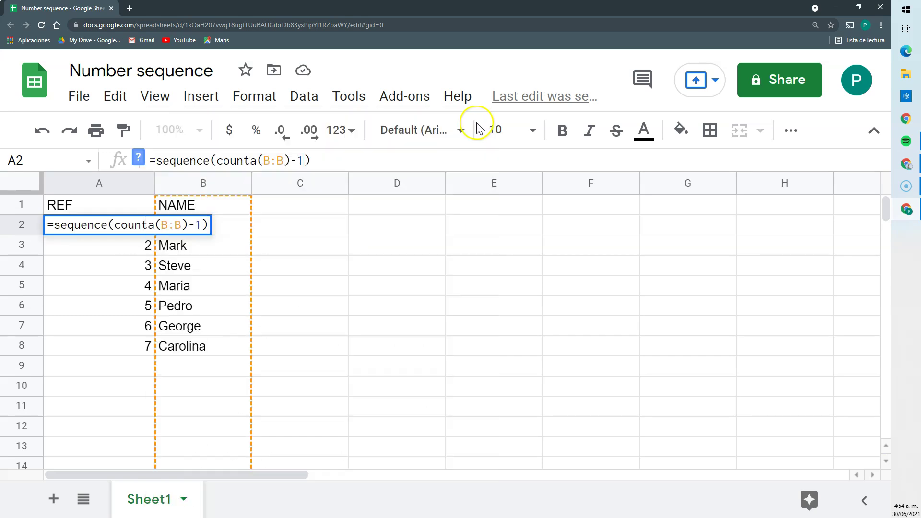
text(,)
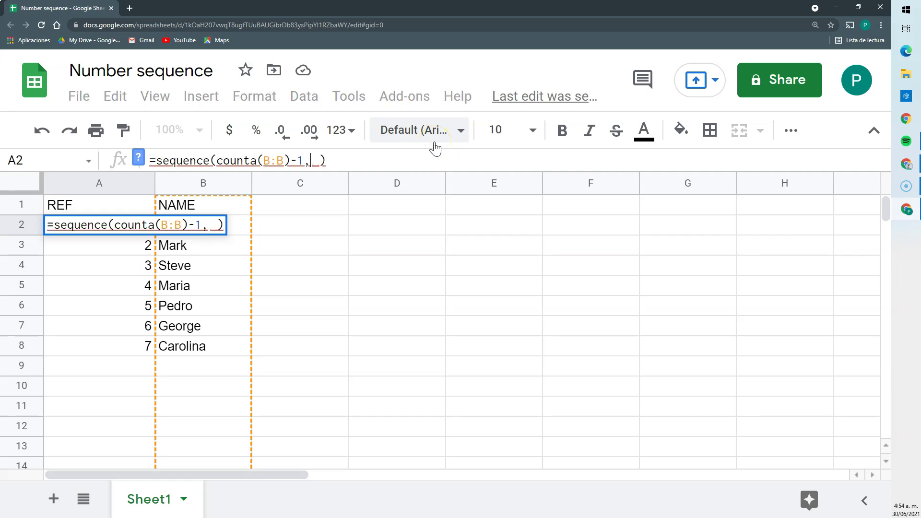
text(1)
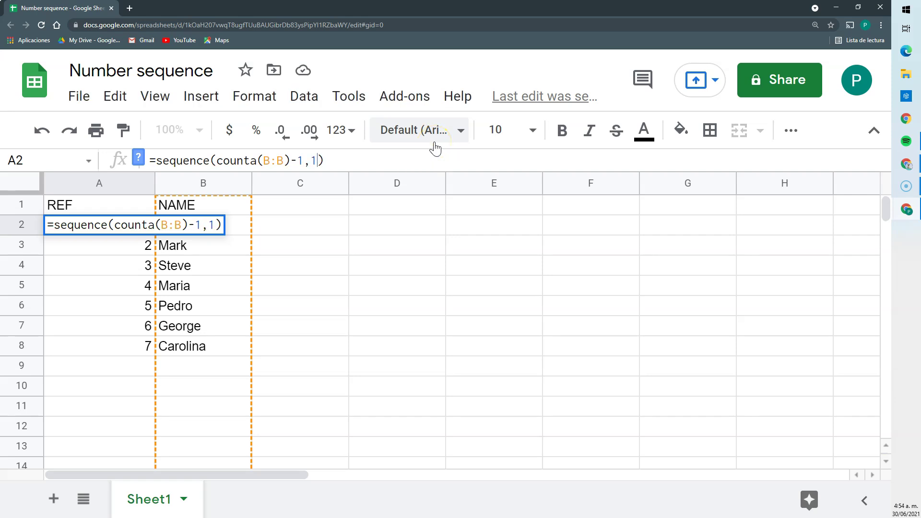
text(,)
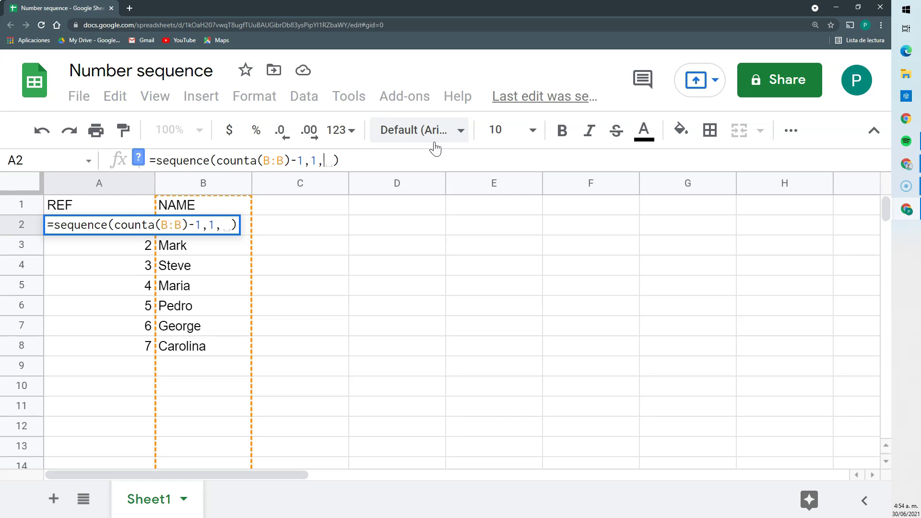
text(5)
key(Return)
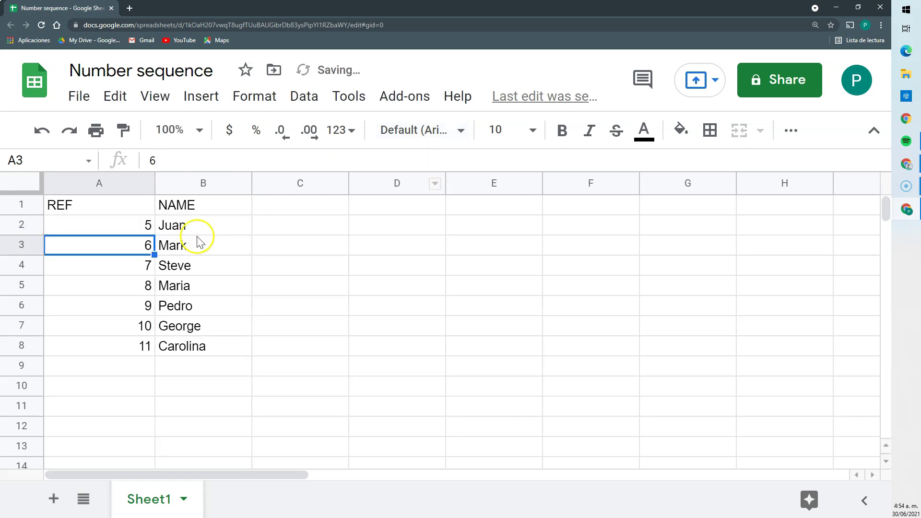
Step: Change the start value in A2's SEQUENCE formula to 55
click(136, 224)
click(323, 162)
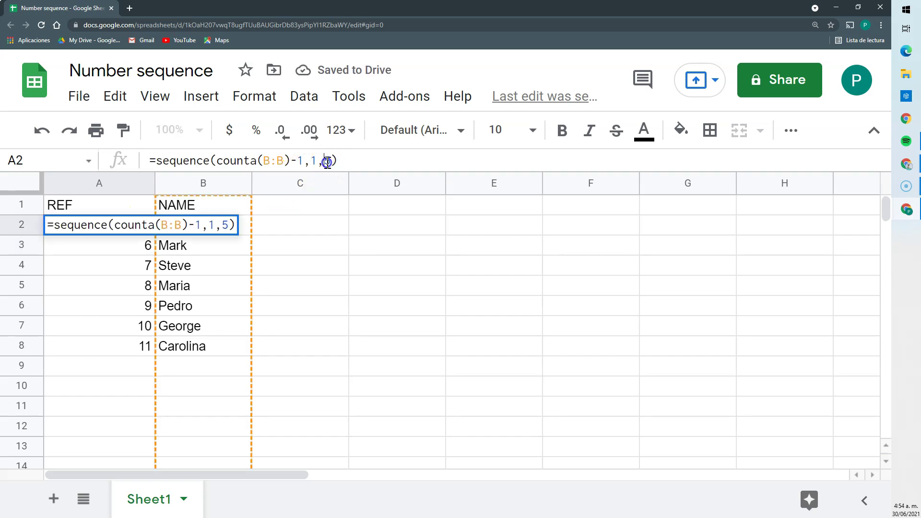
text(5)
key(Return)
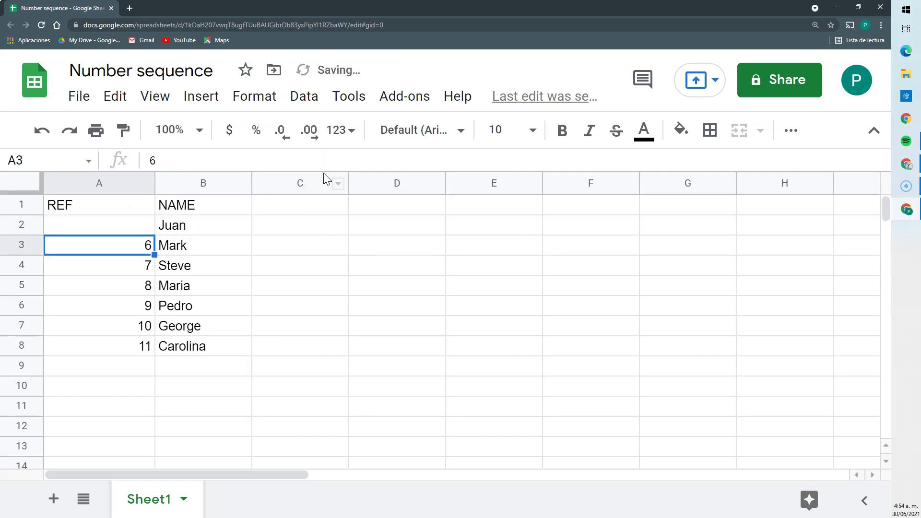
key(Up)
Step: Add a step value of 3 to A2's SEQUENCE formula and check the increments in the reference column
click(338, 164)
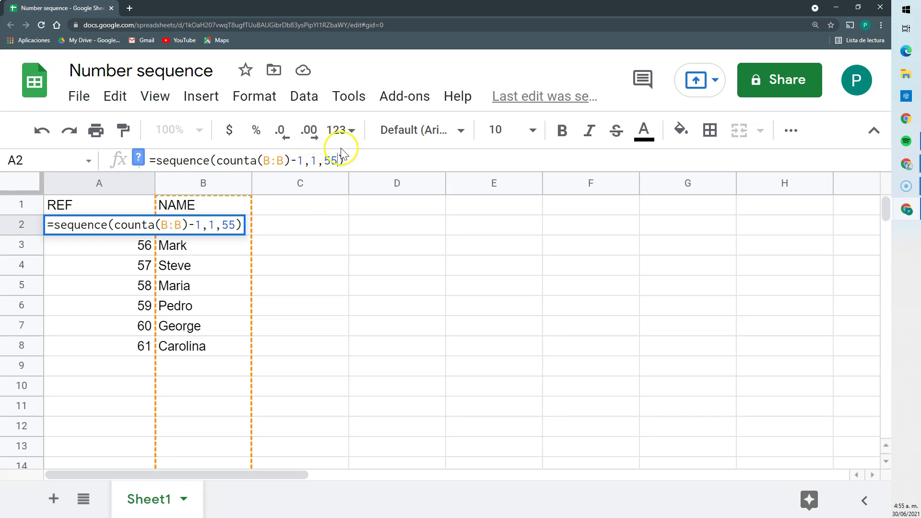
text(, 3)
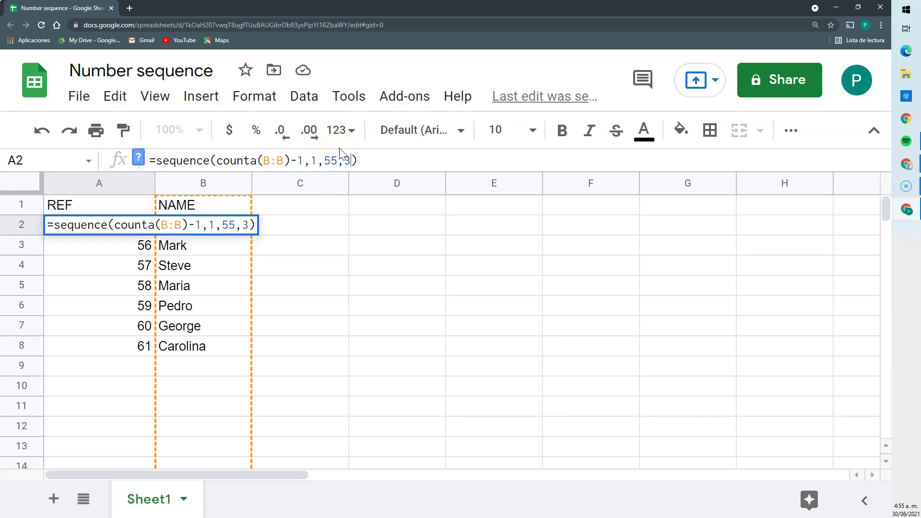
key(Return)
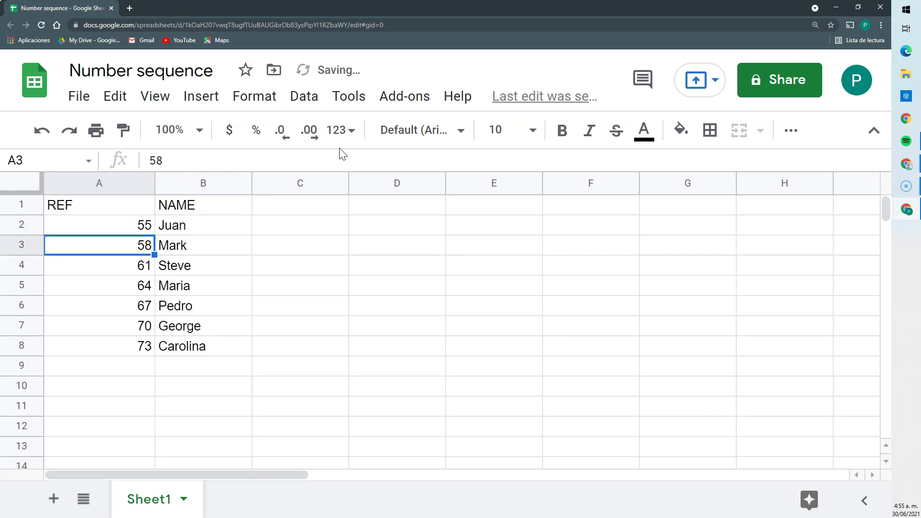
click(130, 225)
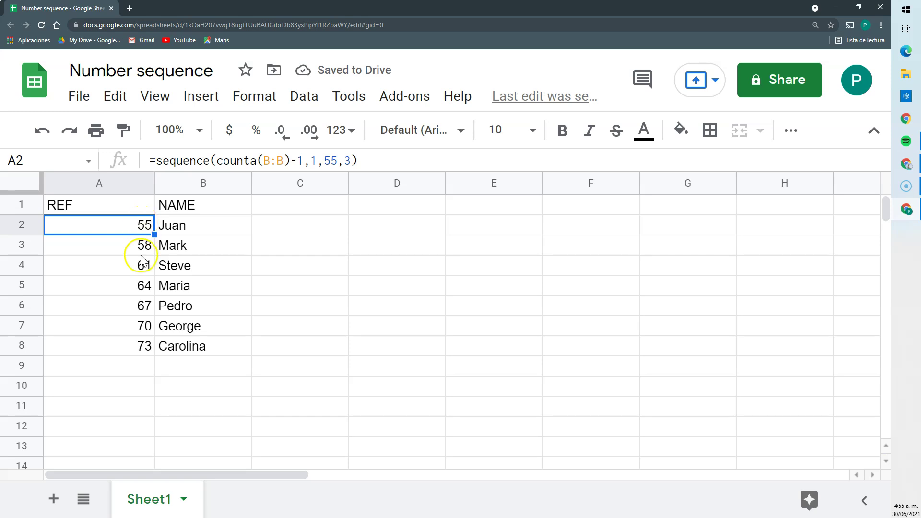
click(140, 246)
click(139, 274)
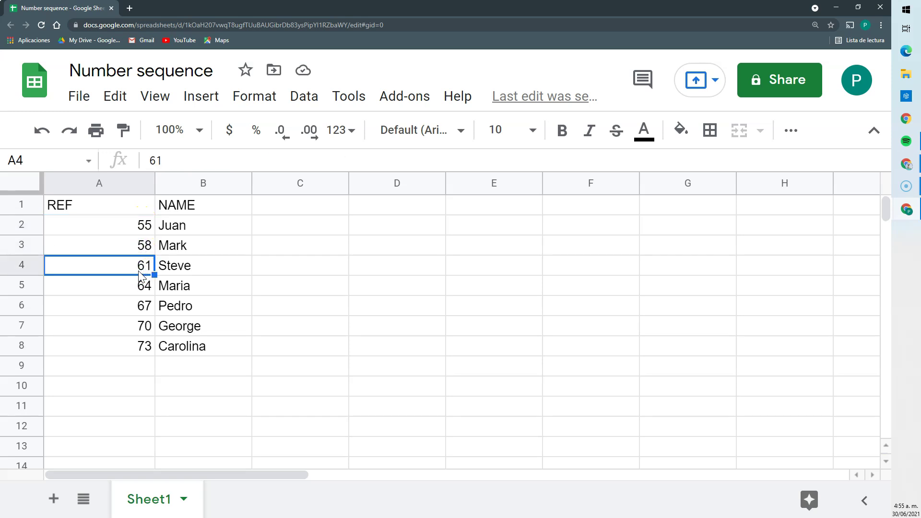
Step: Set both the start value and the step value in A2's SEQUENCE formula to 1
key(Up)
key(Up)
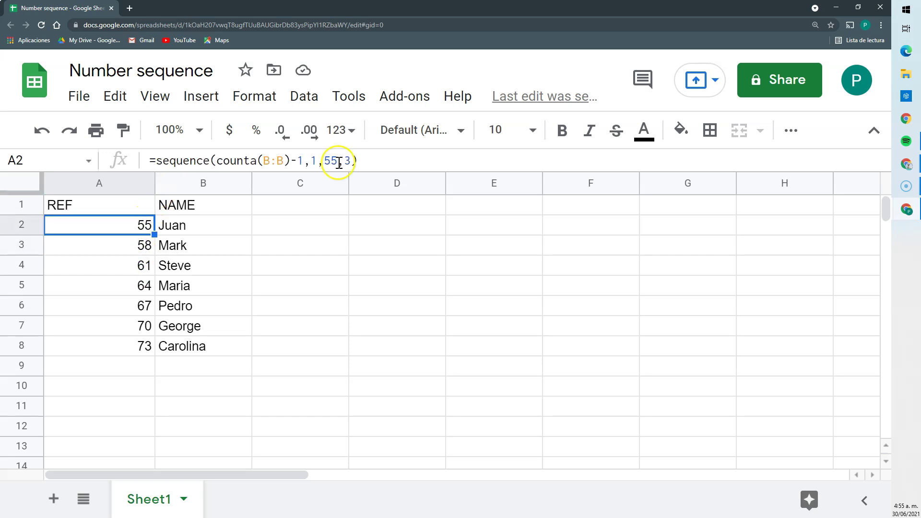
double_click(331, 161)
text(1)
double_click(344, 161)
text(1)
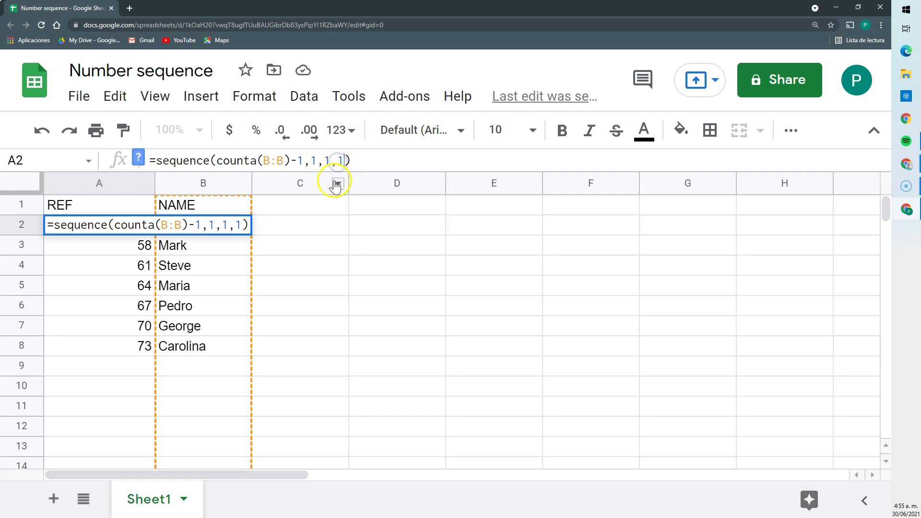
key(Return)
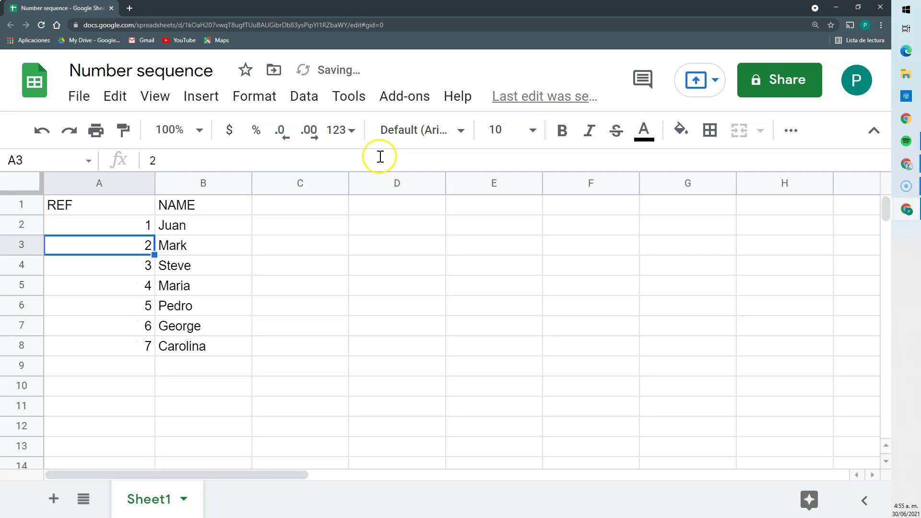
Step: Change the step value in A2's SEQUENCE formula to 0 and check the reference numbers in A2:A8
click(103, 223)
click(350, 160)
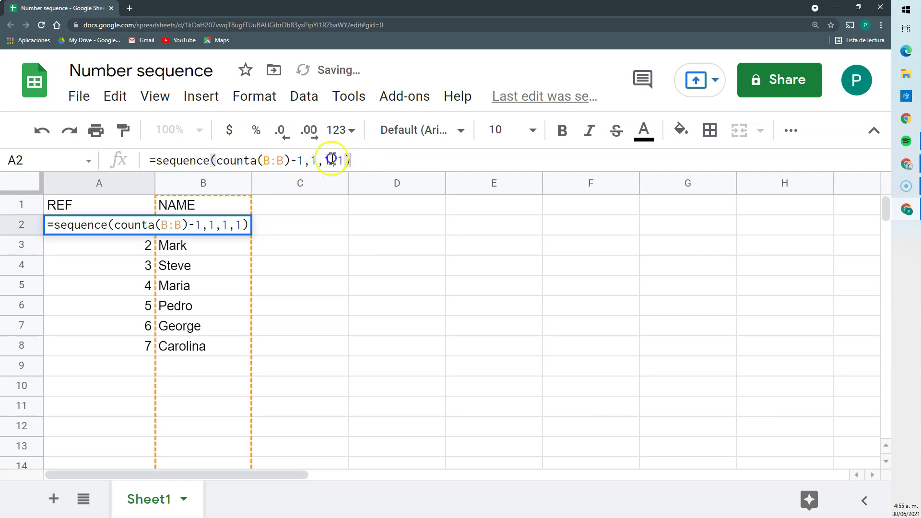
triple_click(332, 158)
click(339, 161)
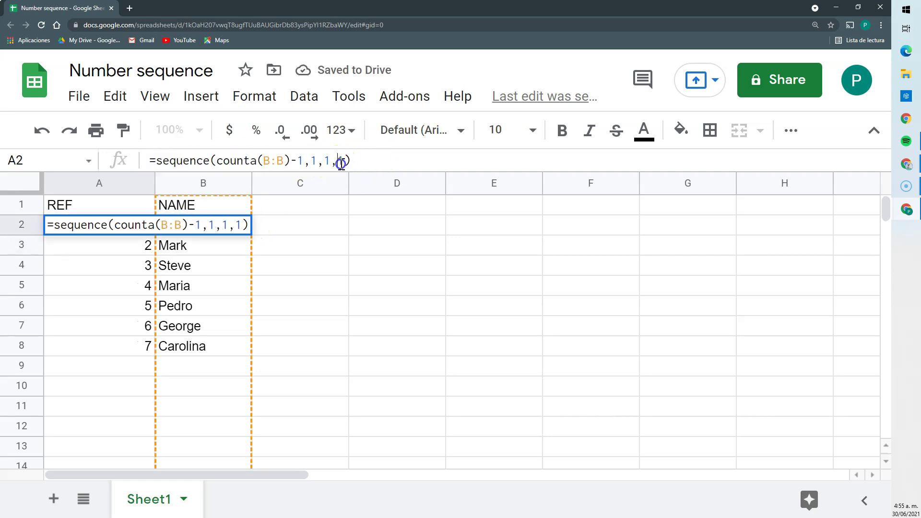
double_click(328, 161)
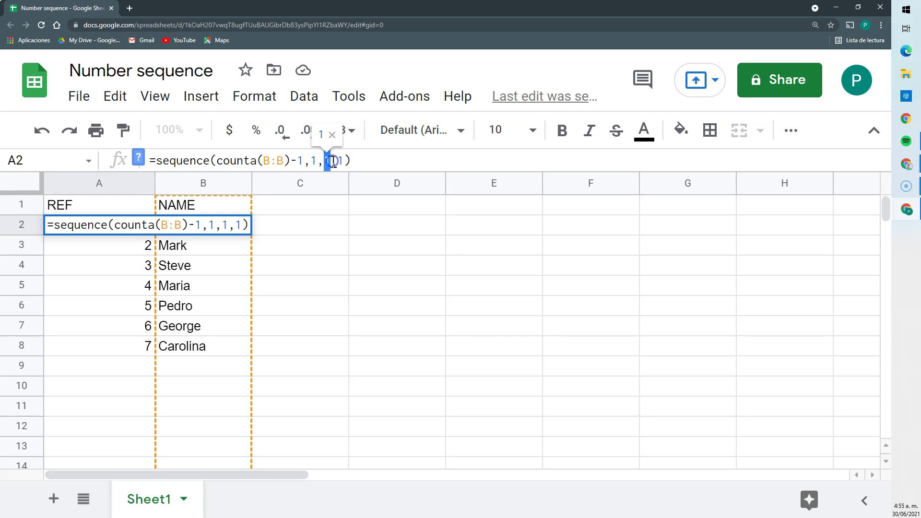
double_click(339, 161)
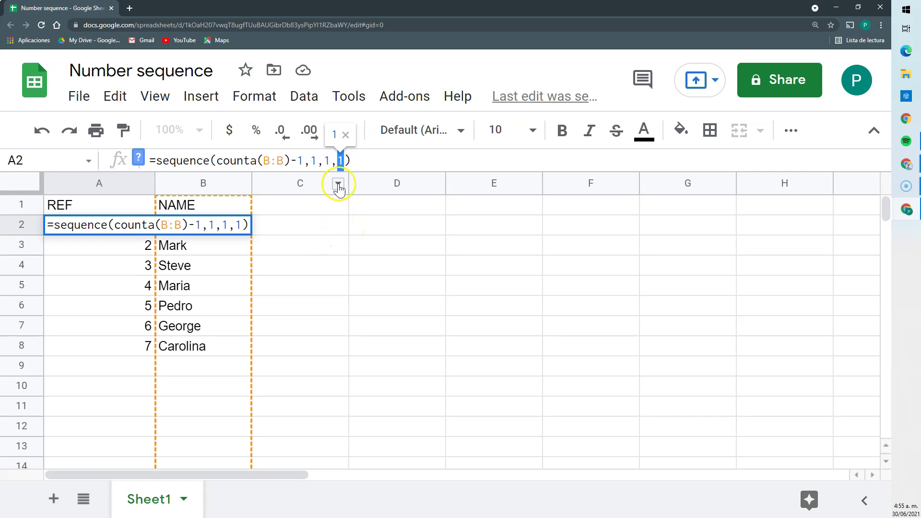
text(0)
key(Return)
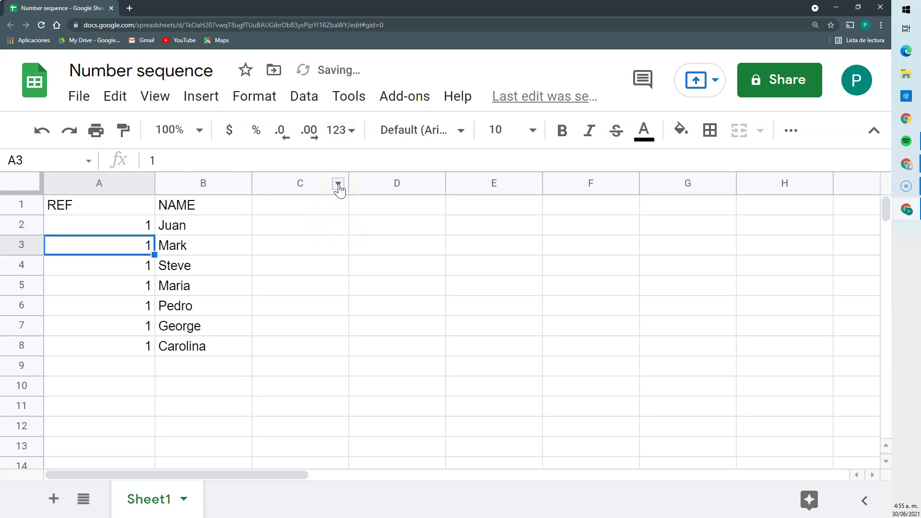
click(128, 225)
drag(128, 225, 134, 346)
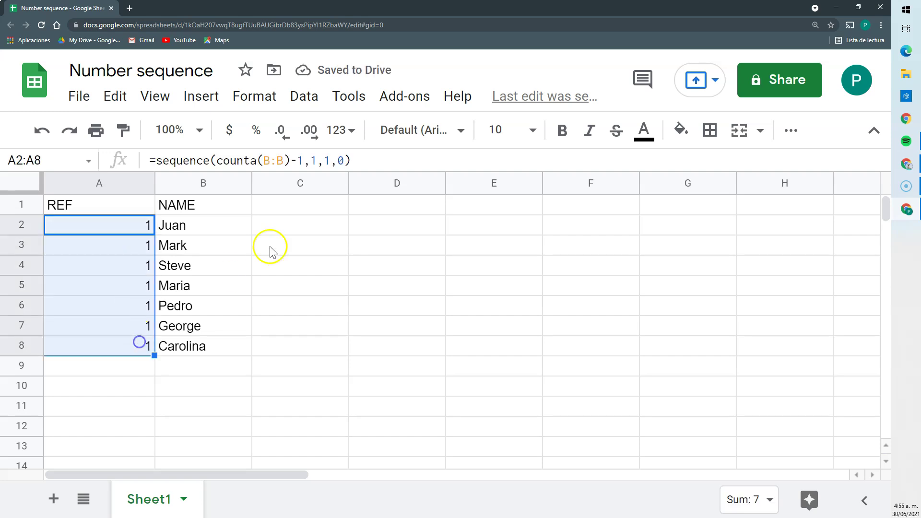
Step: Leave the formula unedited and undo the last step value change in A2's SEQUENCE formula
click(344, 158)
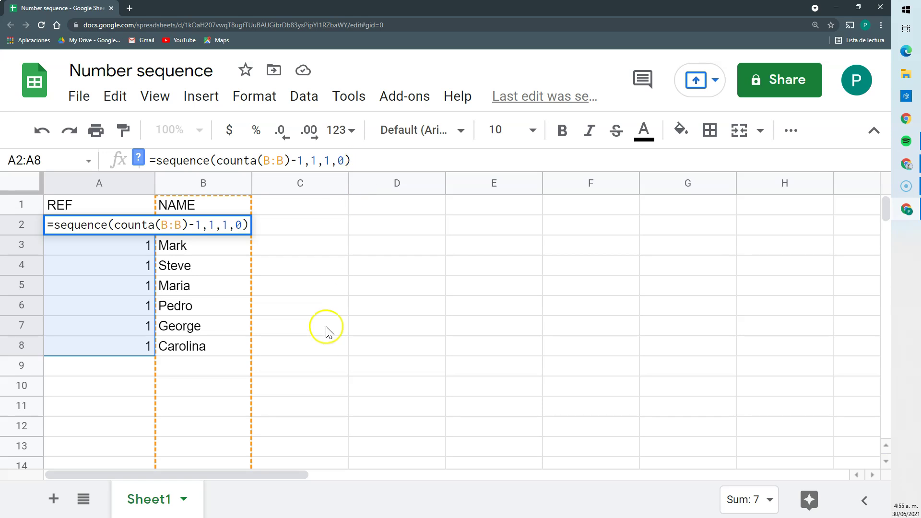
click(336, 310)
key(ctrl+z)
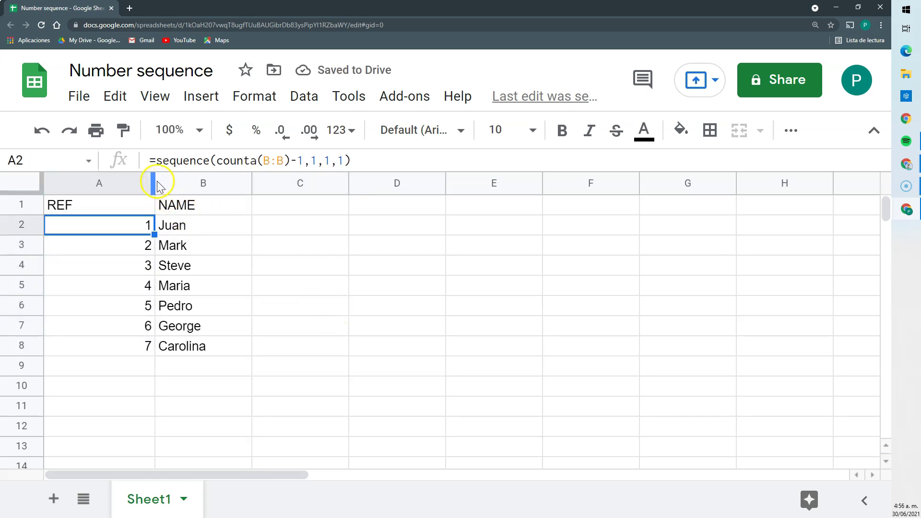
click(210, 160)
drag(211, 161, 183, 161)
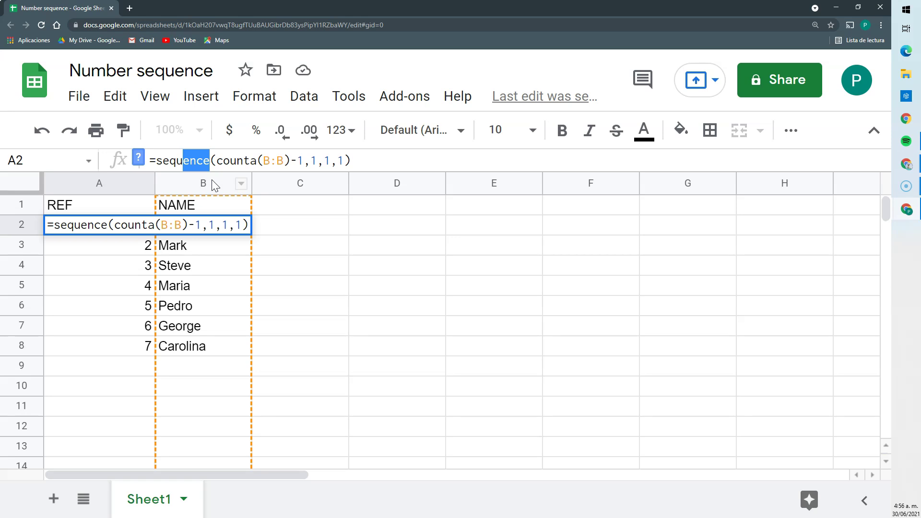
click(152, 234)
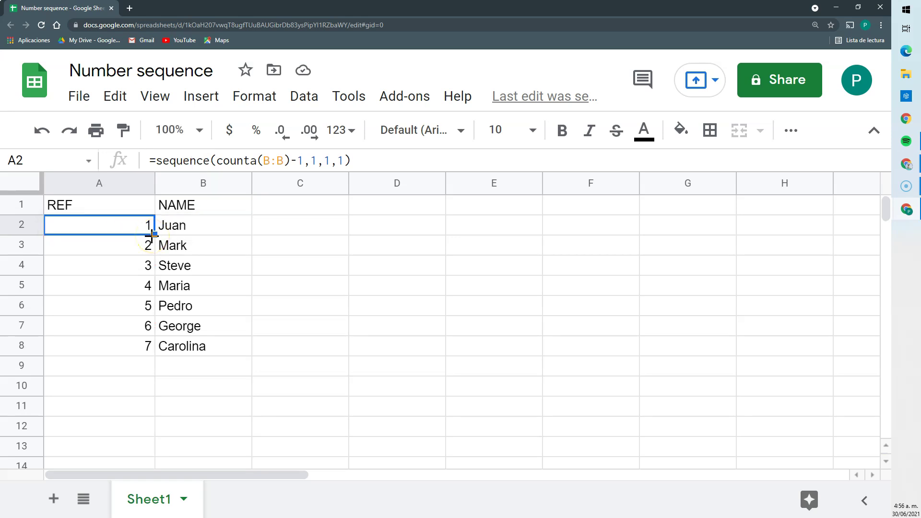